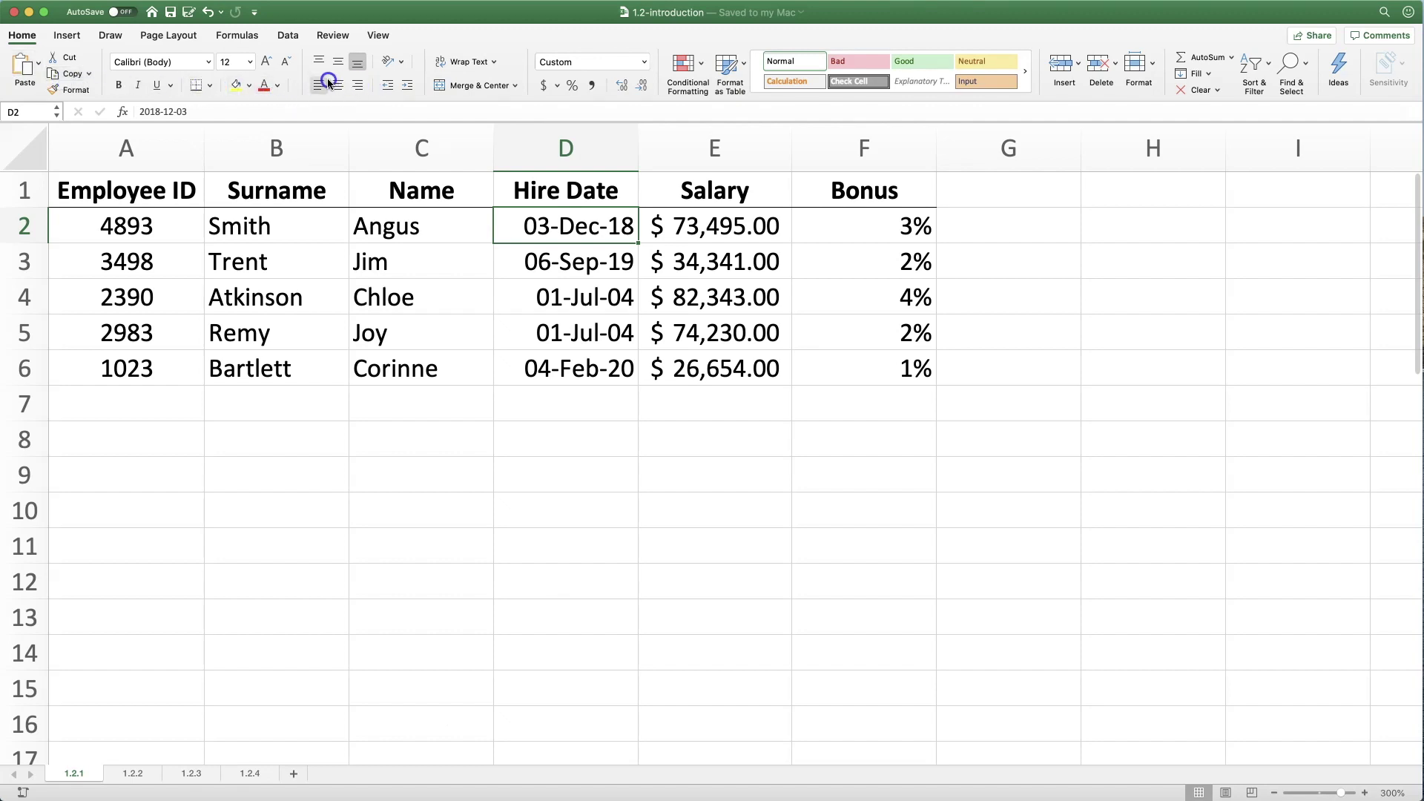
{"action": "left_click", "coordinate": [75, 38]}
{"action": "left_click", "coordinate": [106, 36]}
{"action": "left_click", "coordinate": [148, 37]}
{"action": "left_click", "coordinate": [109, 36]}
{"action": "left_click", "coordinate": [51, 35]}
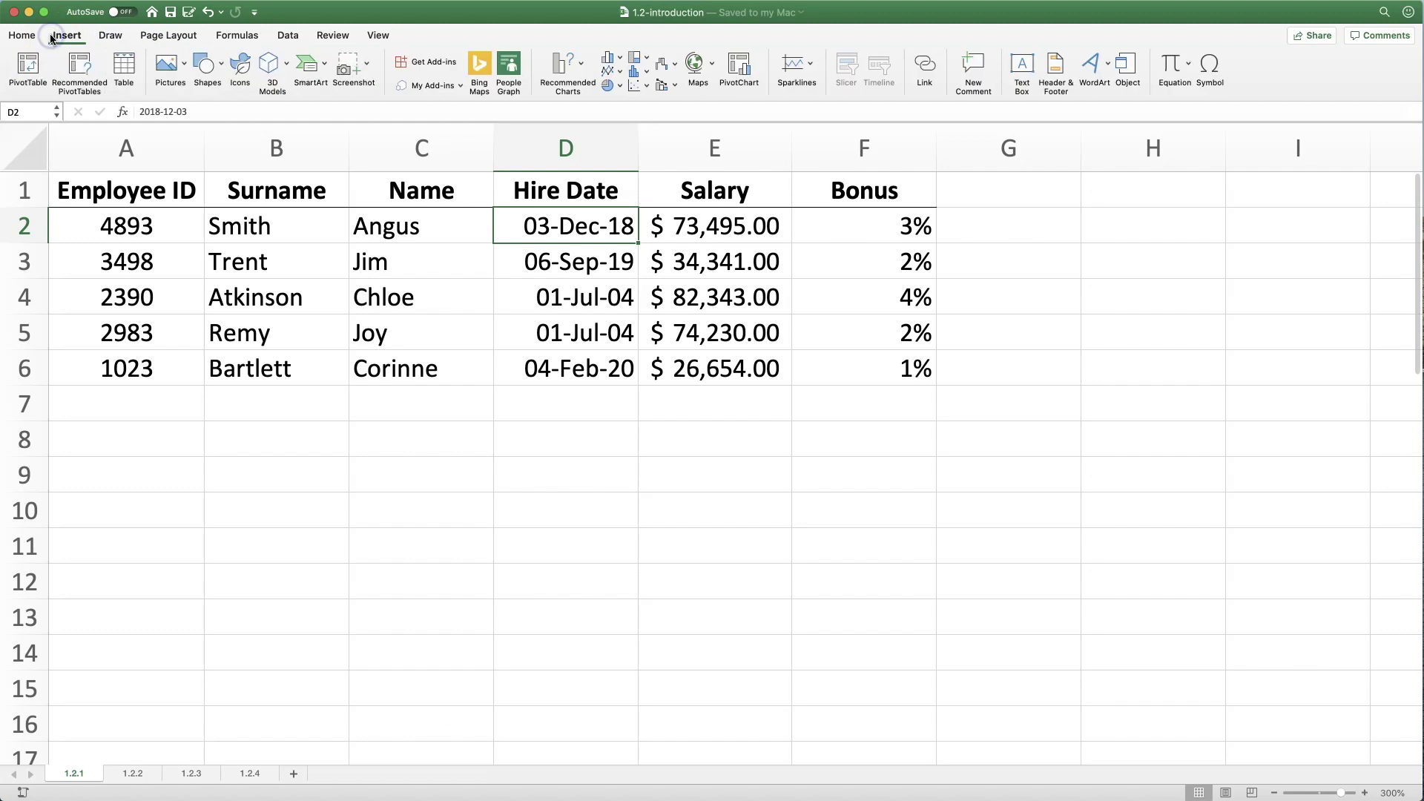
{"action": "left_click", "coordinate": [24, 35]}
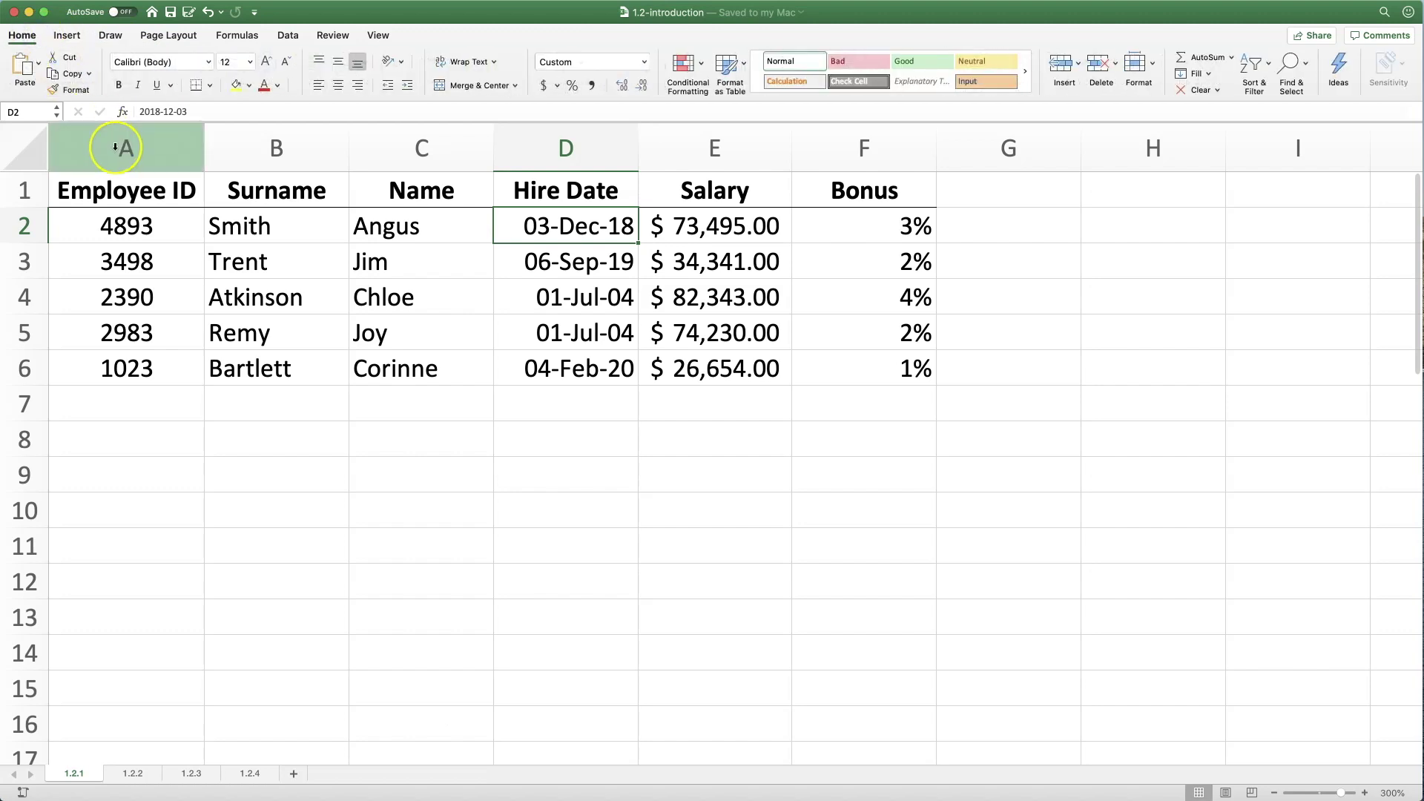
Check the number formats of cells A2 and B2 and view the available format options.
{"action": "left_click", "coordinate": [126, 225]}
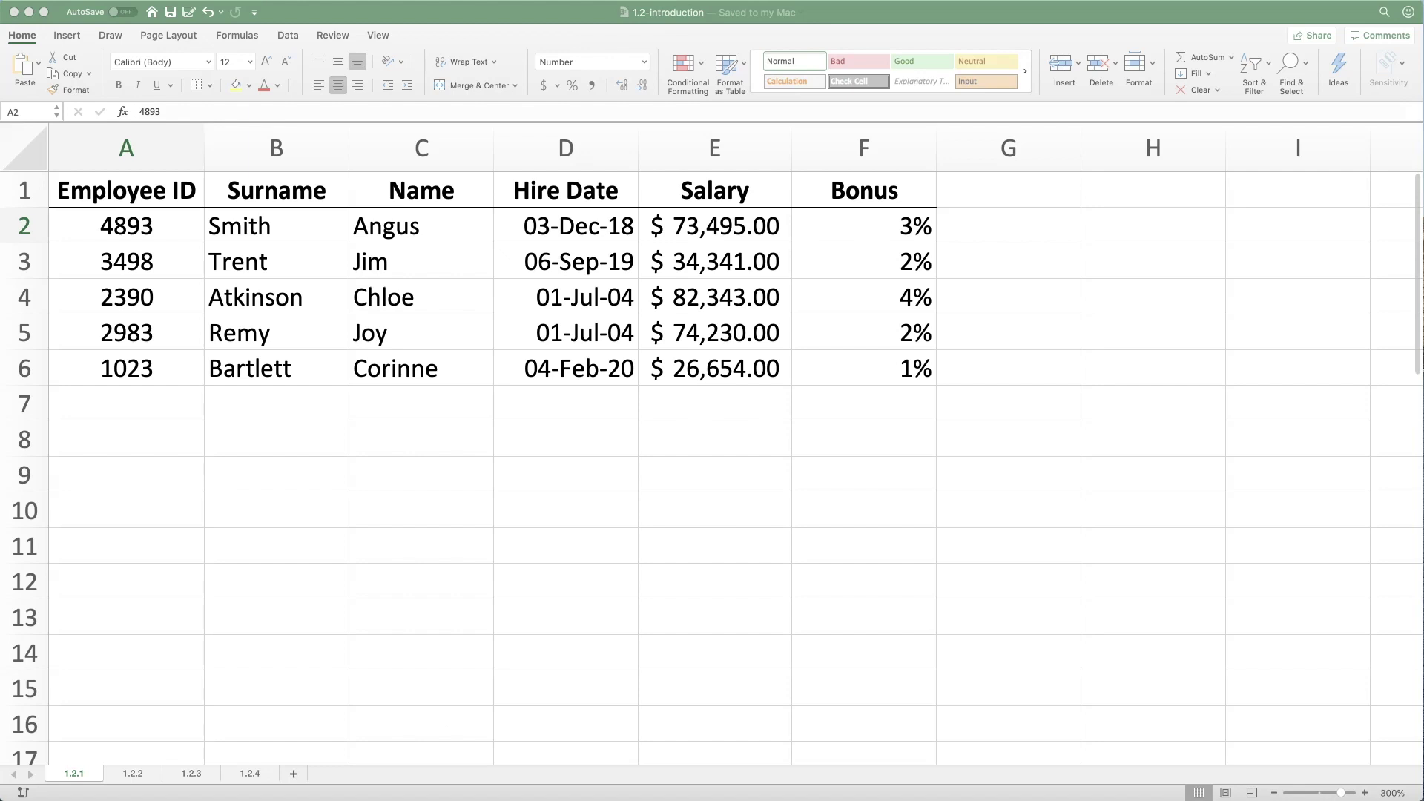
{"action": "left_click", "coordinate": [128, 227]}
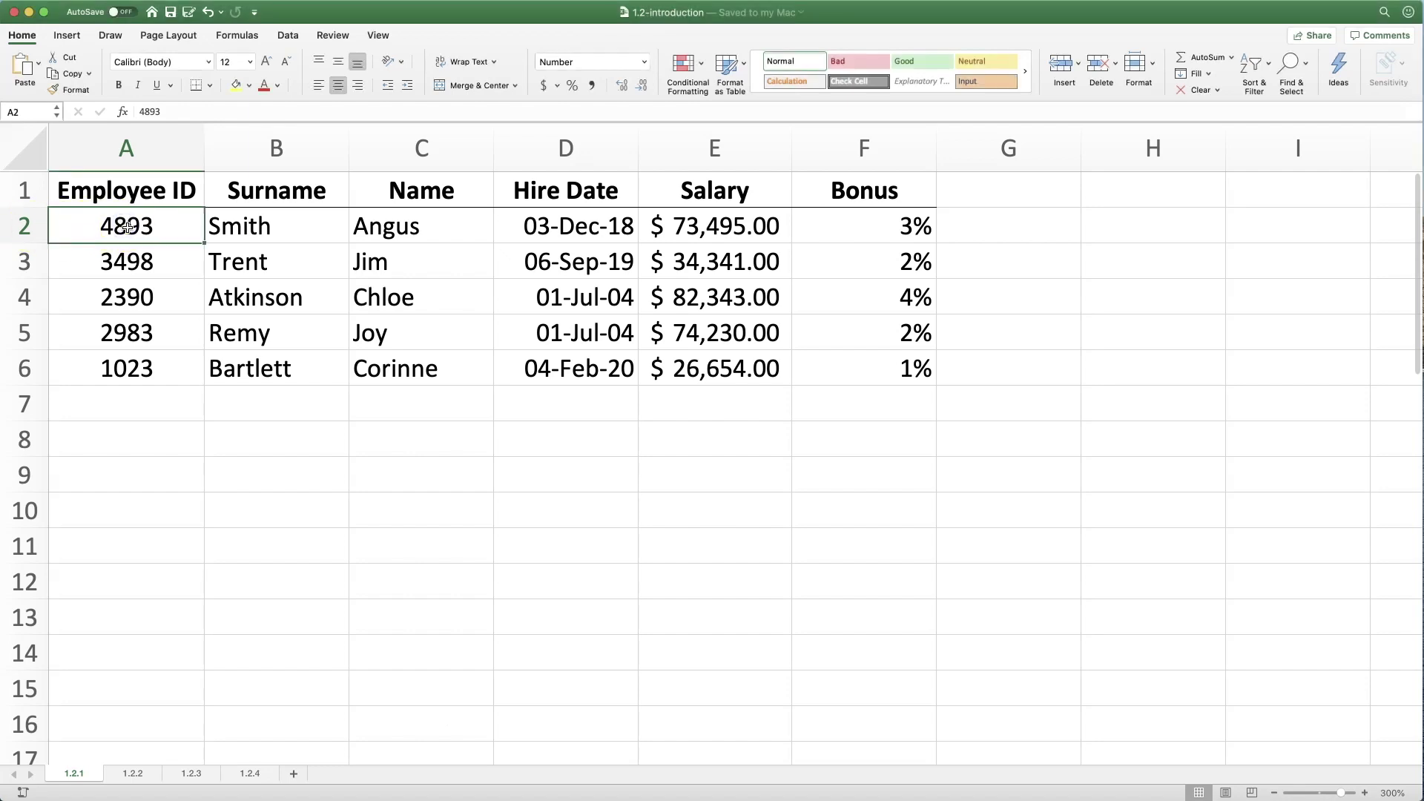
{"action": "left_click", "coordinate": [241, 227]}
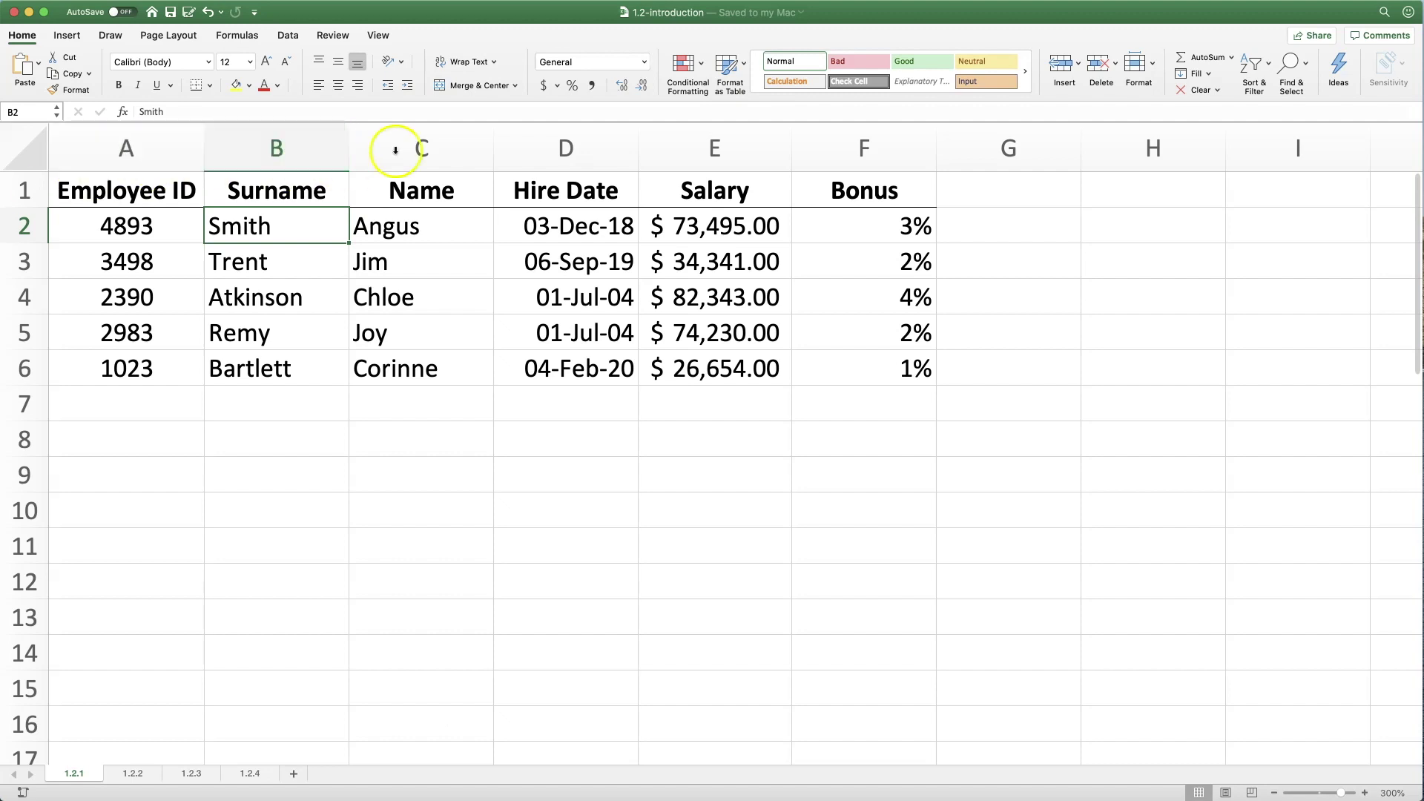
{"action": "left_click", "coordinate": [644, 65]}
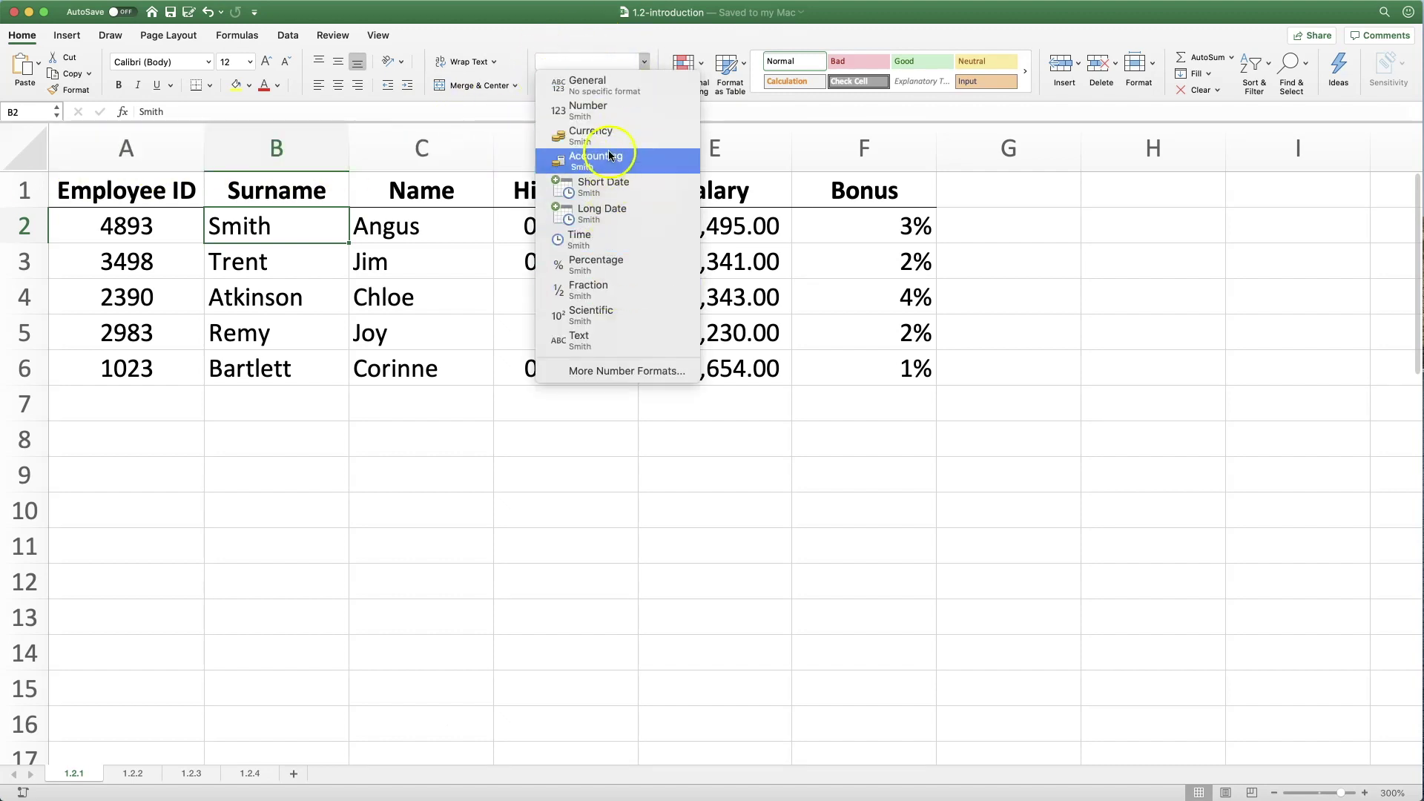
{"action": "left_click", "coordinate": [642, 62]}
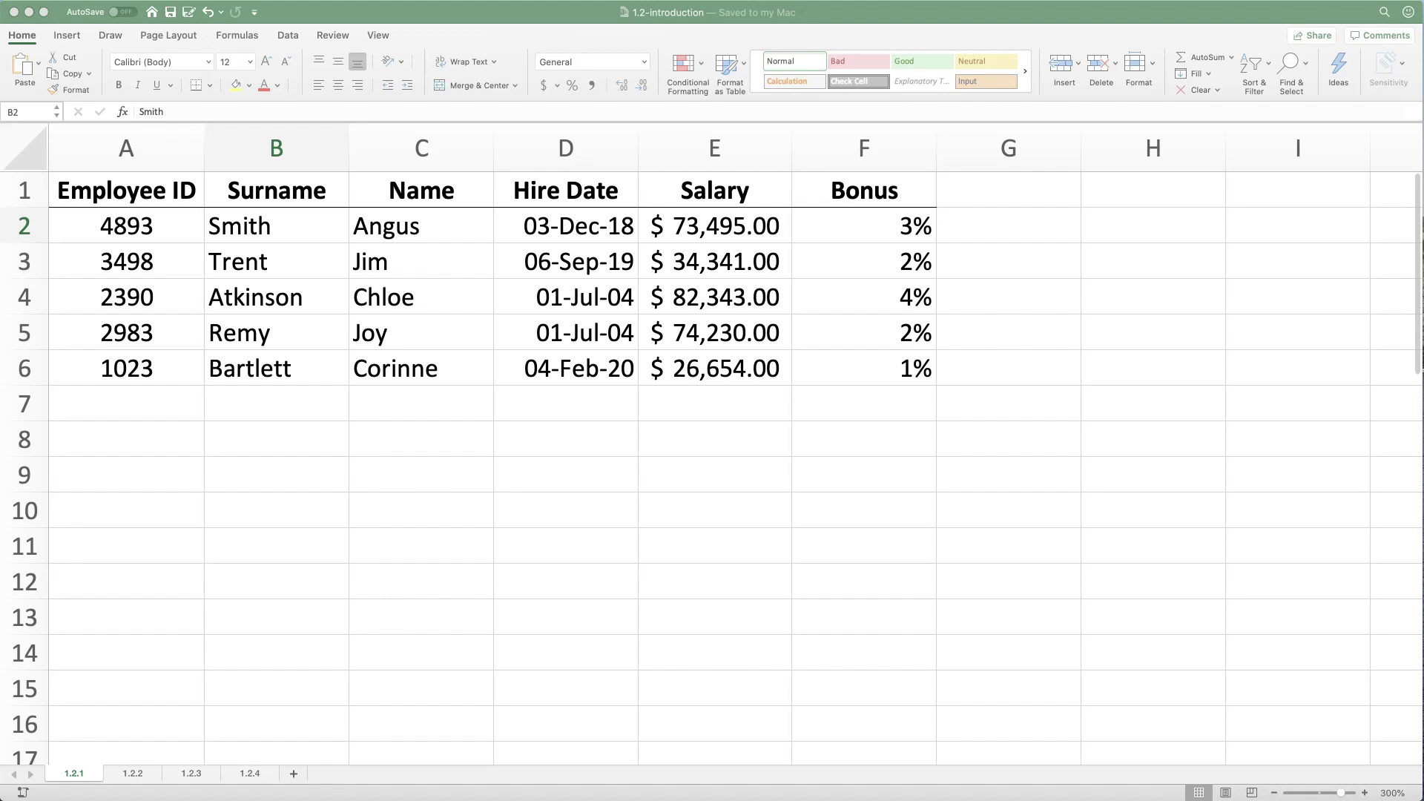
Enter the text "This is some information." in cell A8.
{"action": "left_click", "coordinate": [118, 449]}
{"action": "type", "text": "This is some information."}
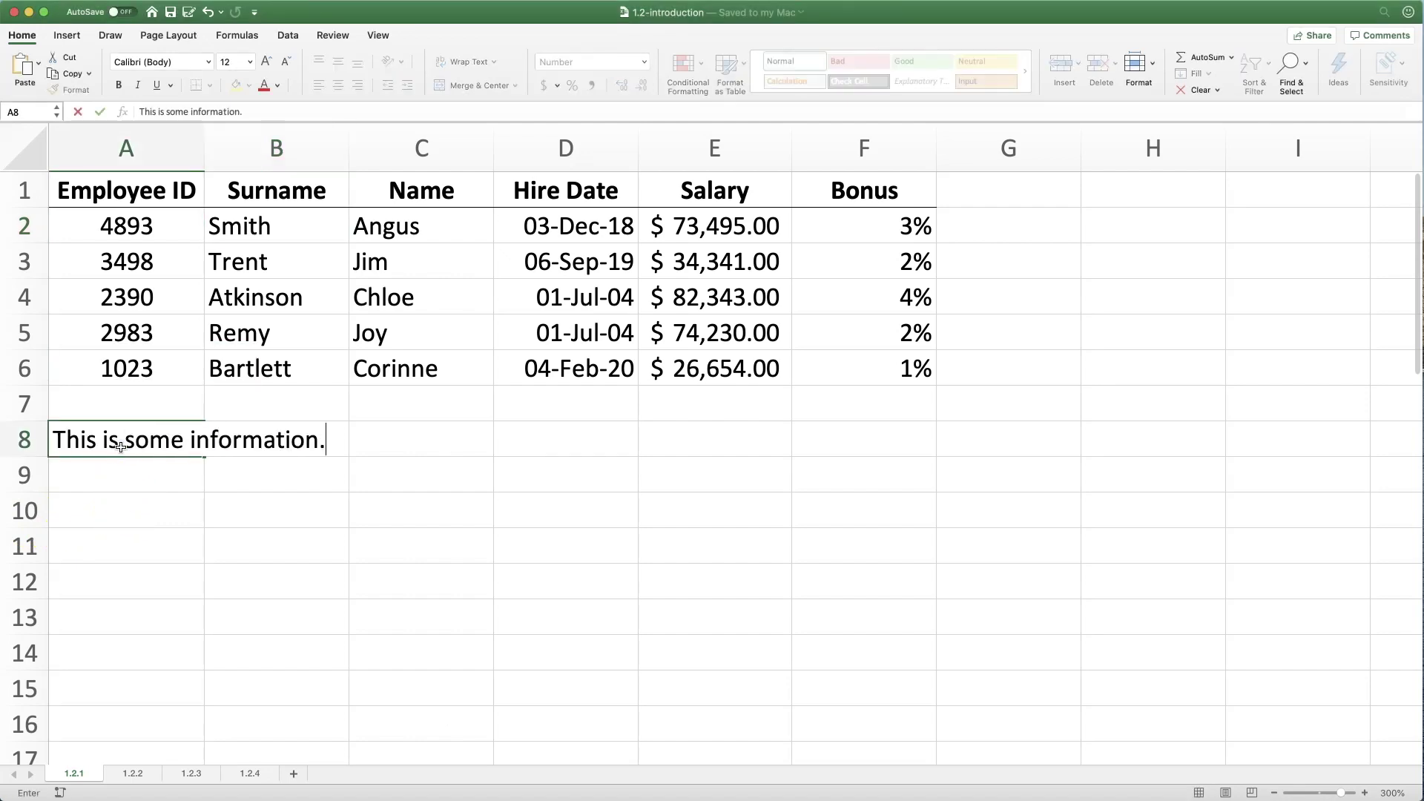
{"action": "key", "text": "Return"}
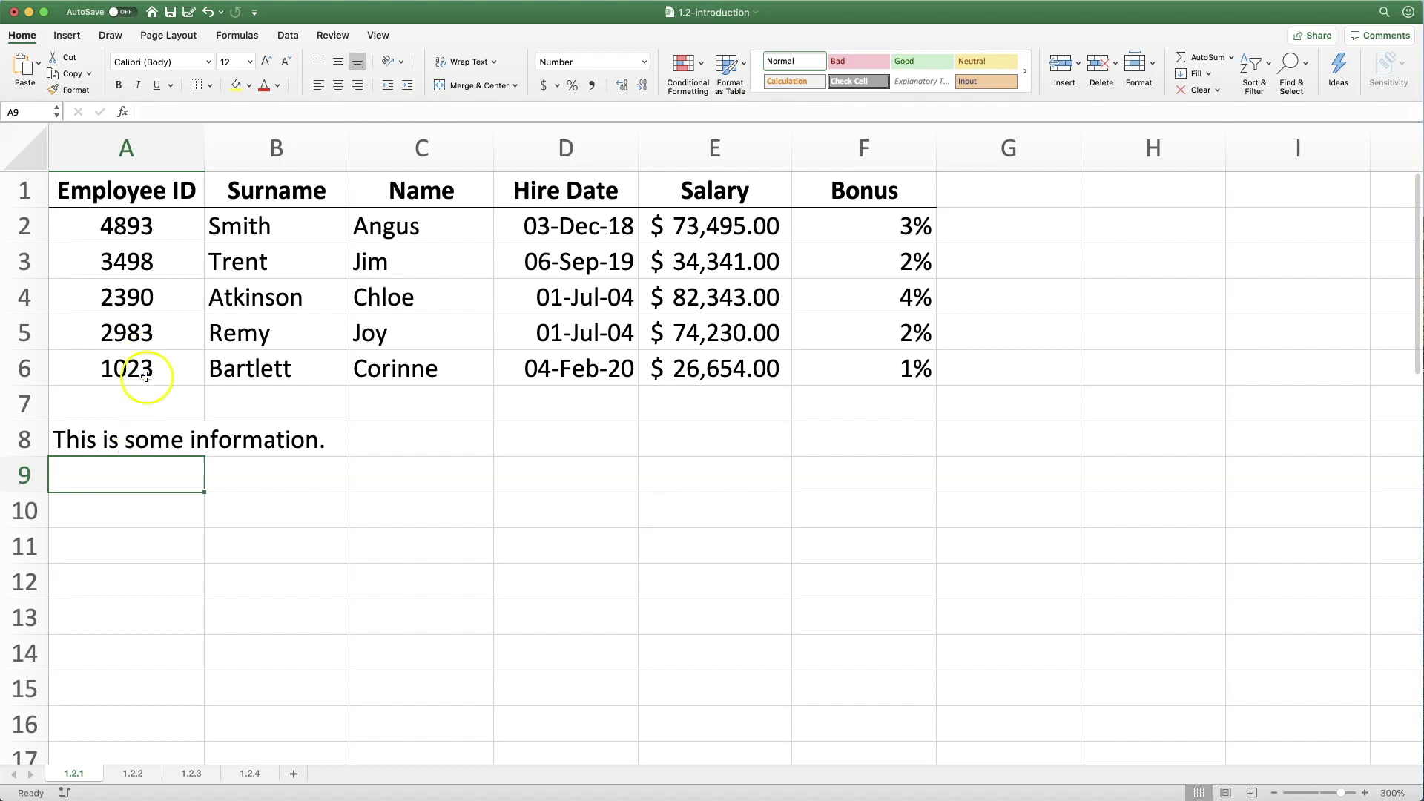
{"action": "left_click", "coordinate": [143, 439]}
{"action": "key", "text": "cmd+z"}
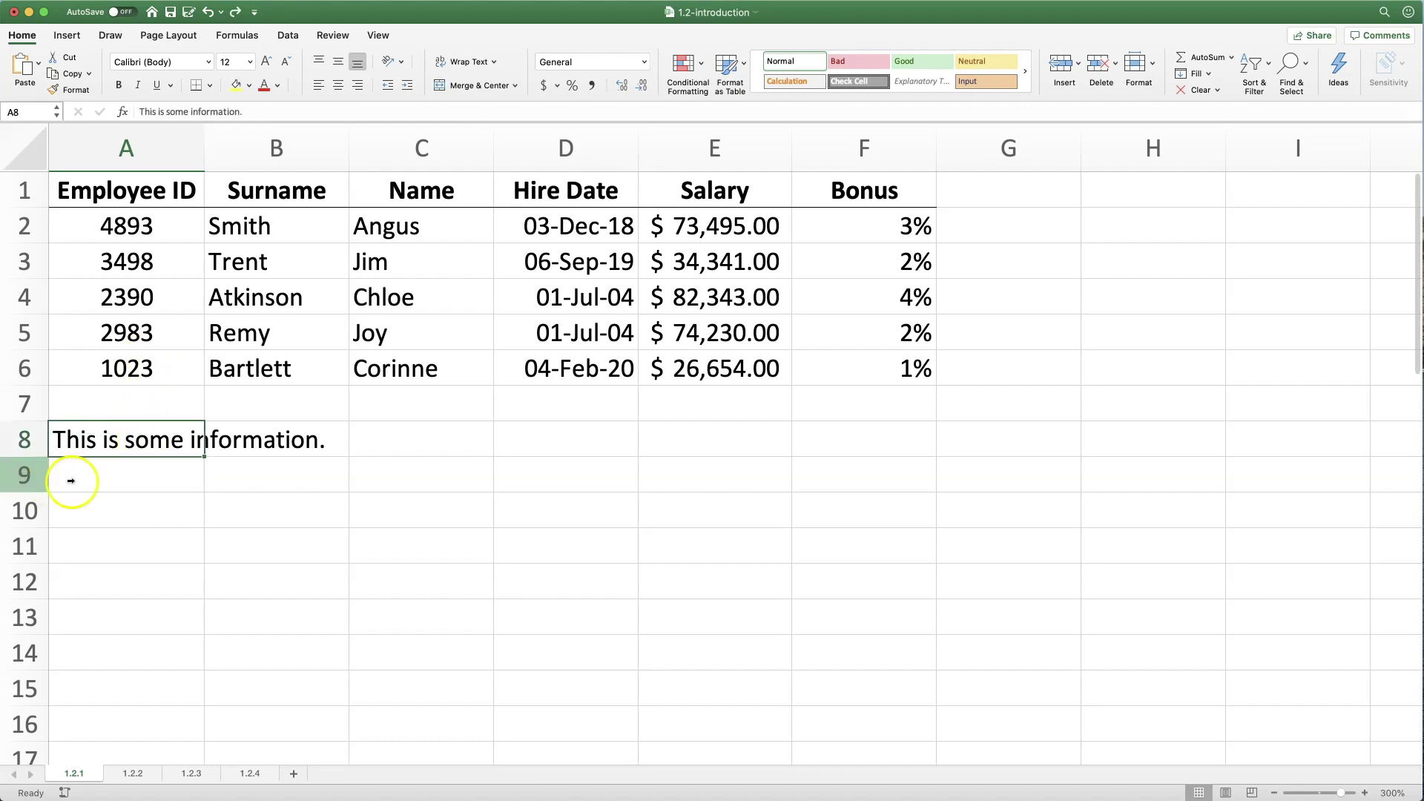
Enter the currency amount $2 in cell A9 and select that cell to check its format.
{"action": "left_click", "coordinate": [118, 480]}
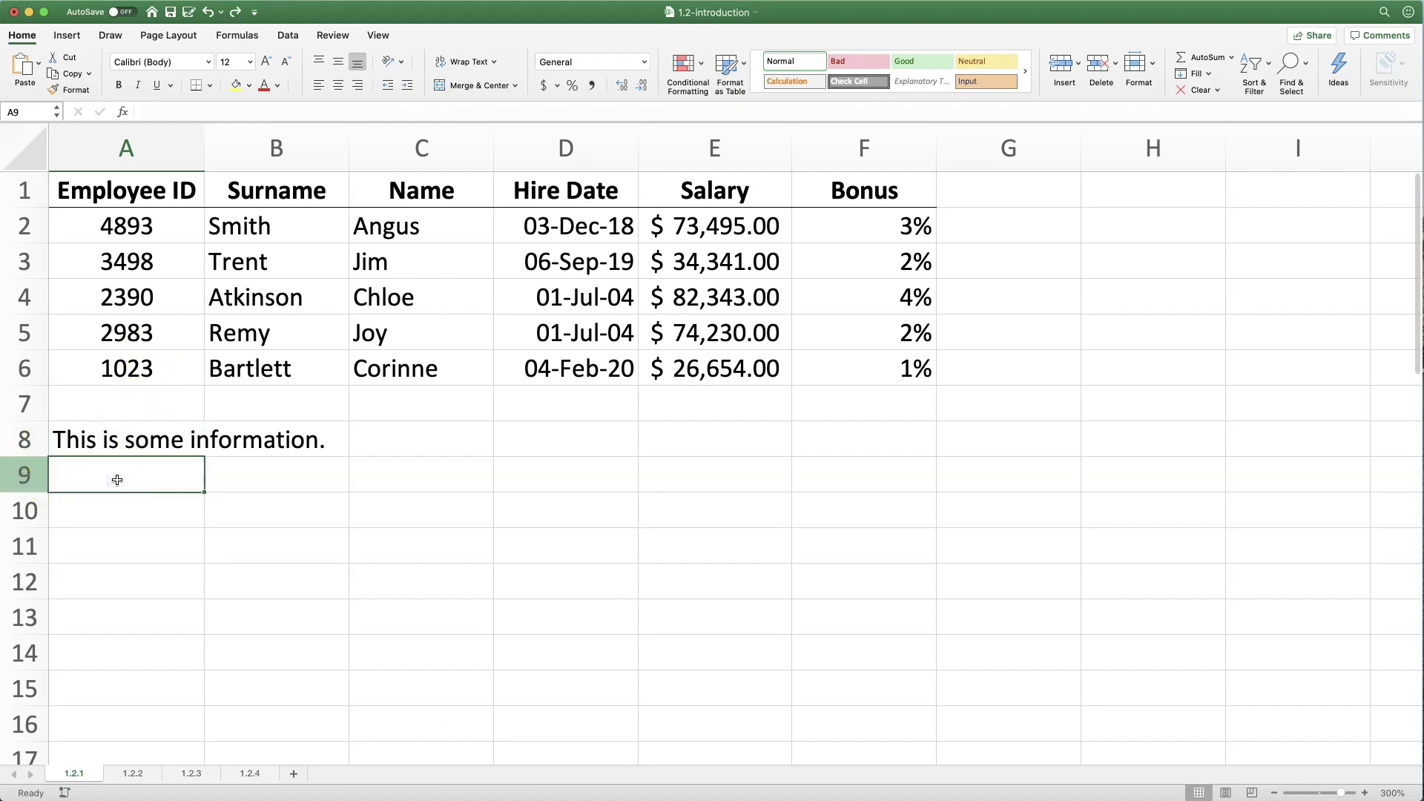
{"action": "type", "text": "$2"}
{"action": "key", "text": "Return"}
{"action": "left_click", "coordinate": [116, 478]}
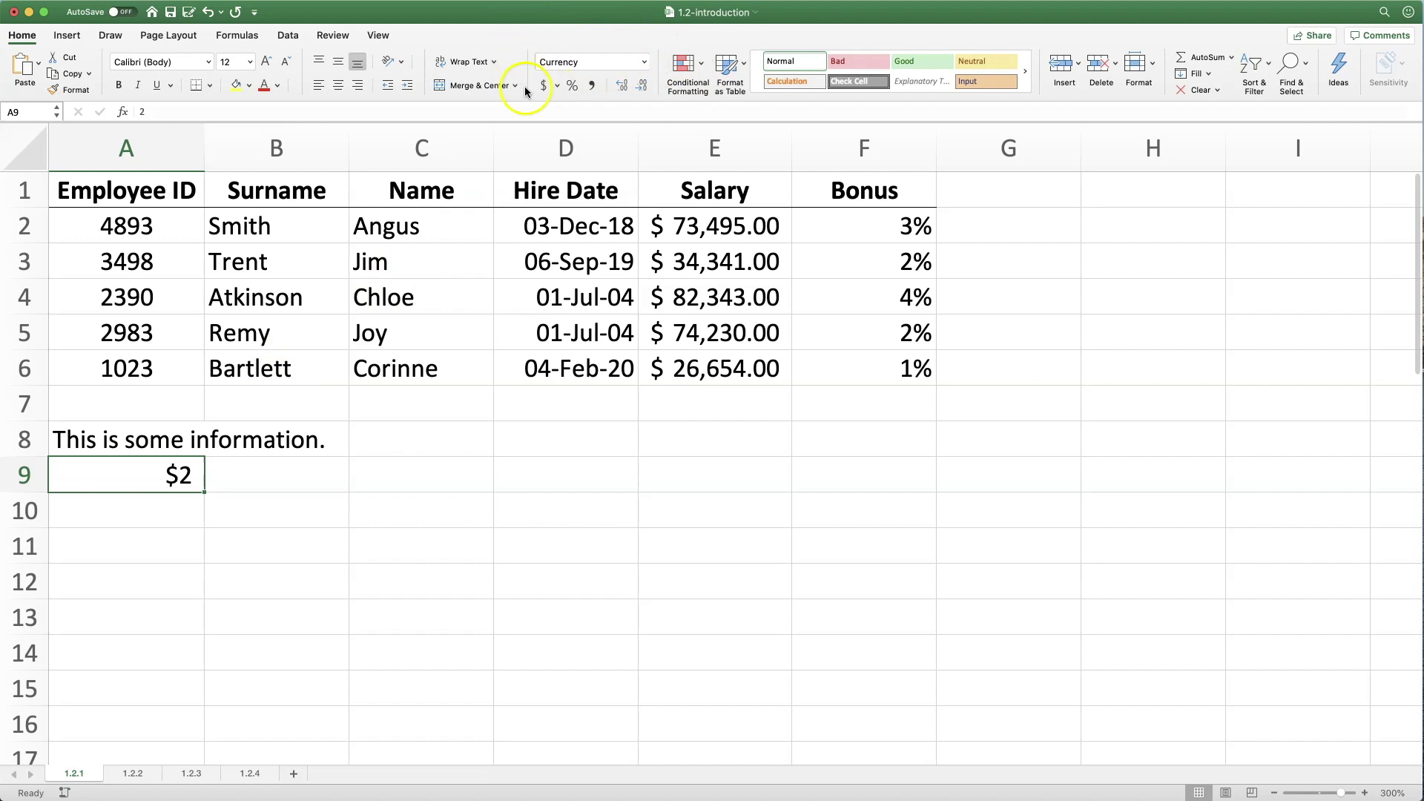
Edit the text in cell A8 to read "This is not some information.".
{"action": "key", "text": "Up"}
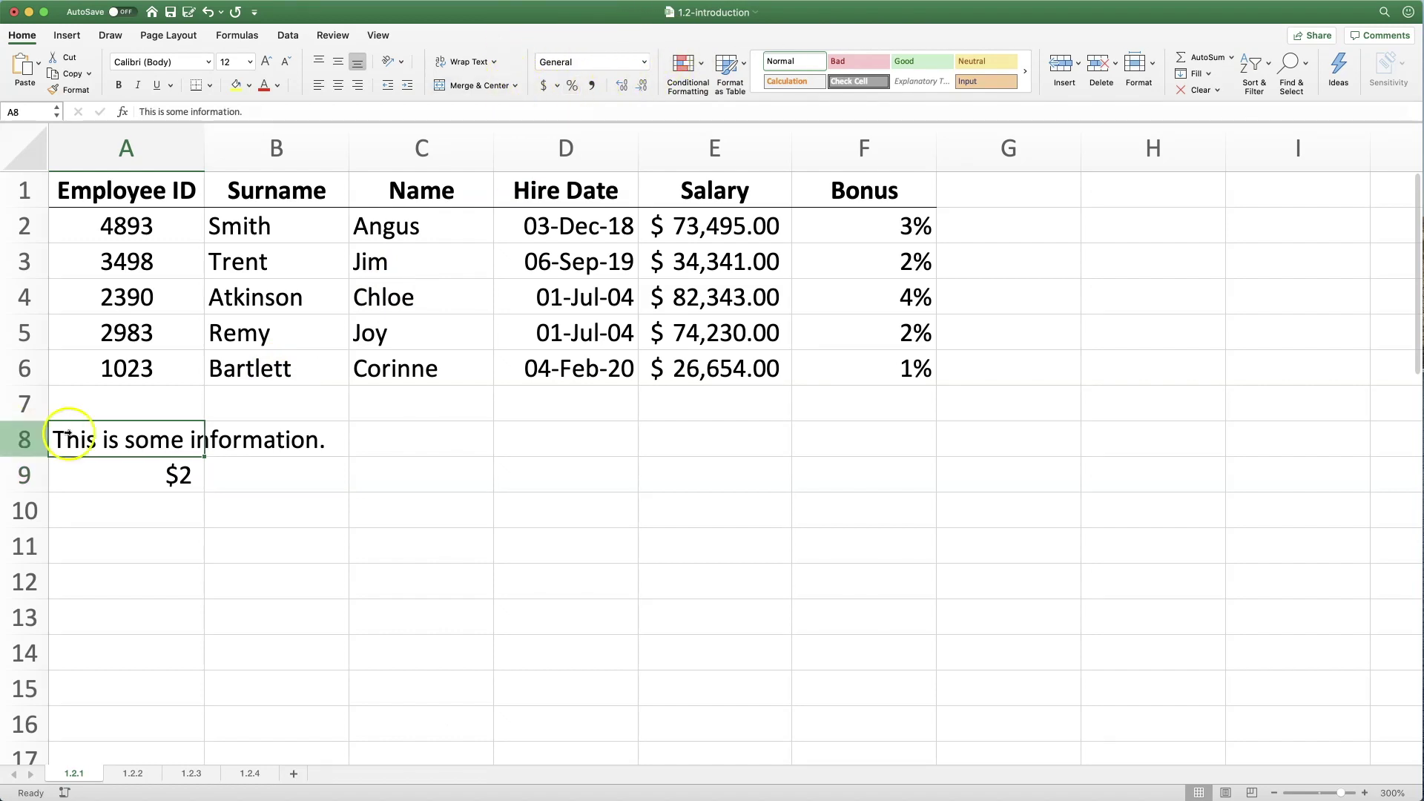
{"action": "double_click", "coordinate": [131, 441]}
{"action": "left_click", "coordinate": [122, 441]}
{"action": "type", "text": "not"}
{"action": "key", "text": "Return"}
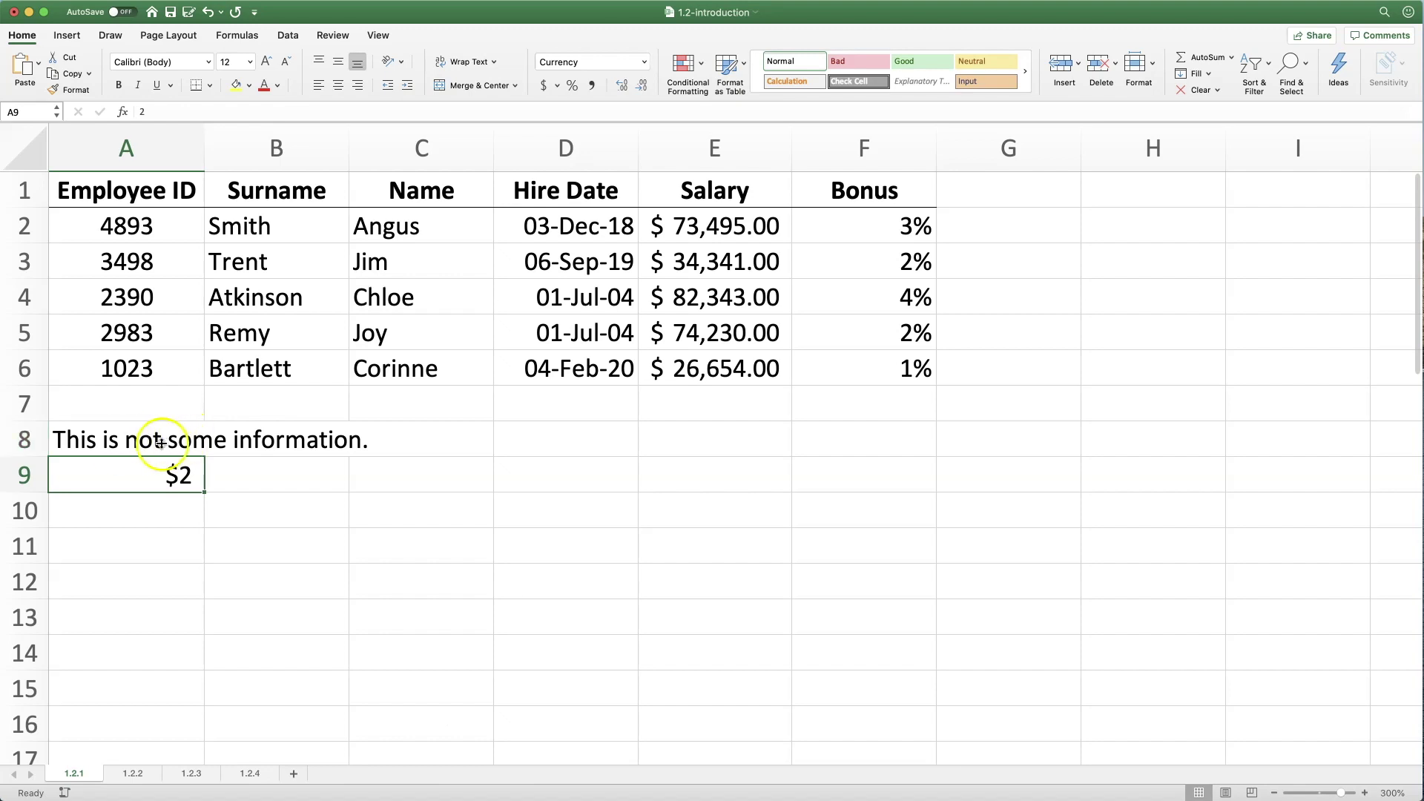
Clear the contents of cells A8 and A9.
{"action": "left_click", "coordinate": [160, 440]}
{"action": "key", "text": "Delete"}
{"action": "left_click", "coordinate": [147, 472]}
{"action": "key", "text": "Delete"}
{"action": "key", "text": "Up"}
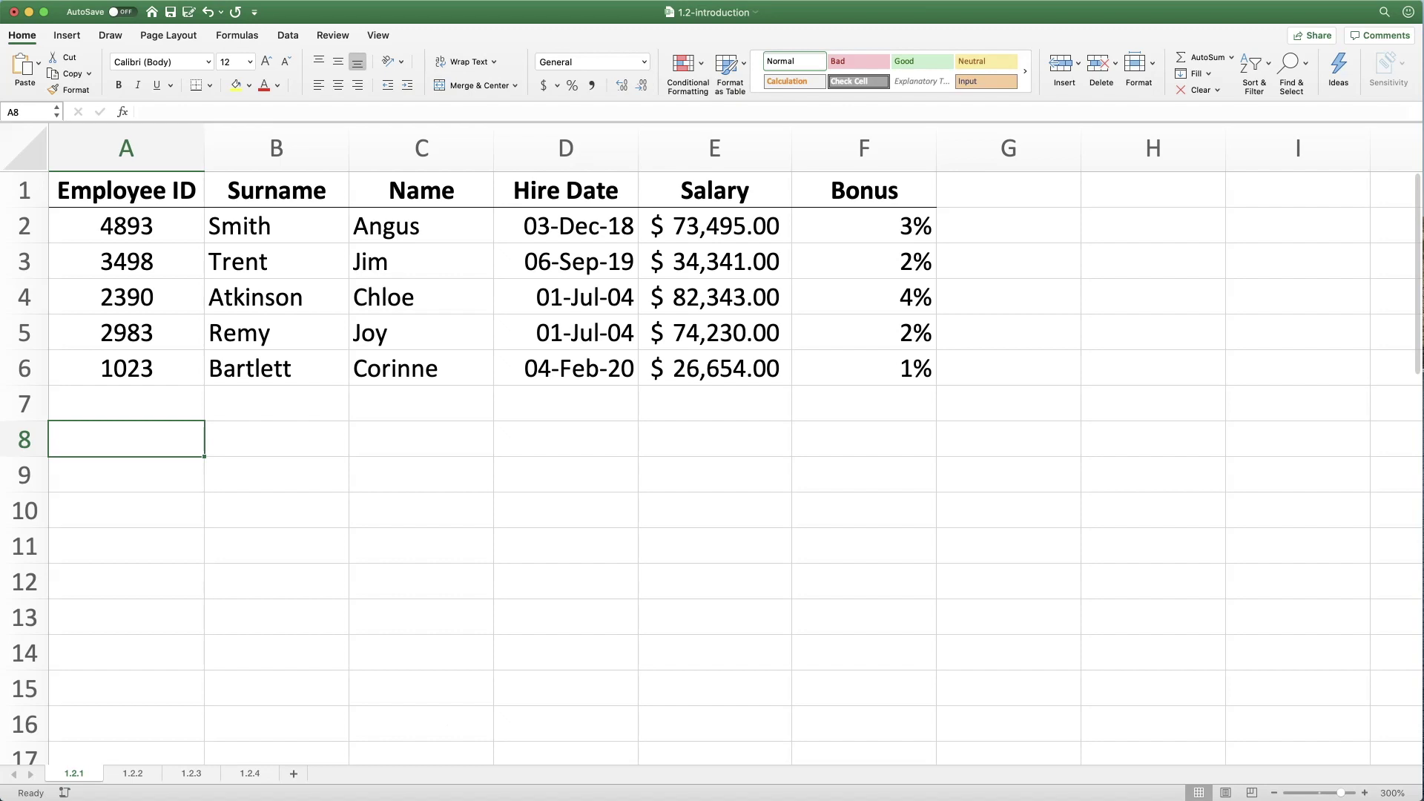
Enter the formula =2+3 in cell A8.
{"action": "left_click", "coordinate": [115, 444]}
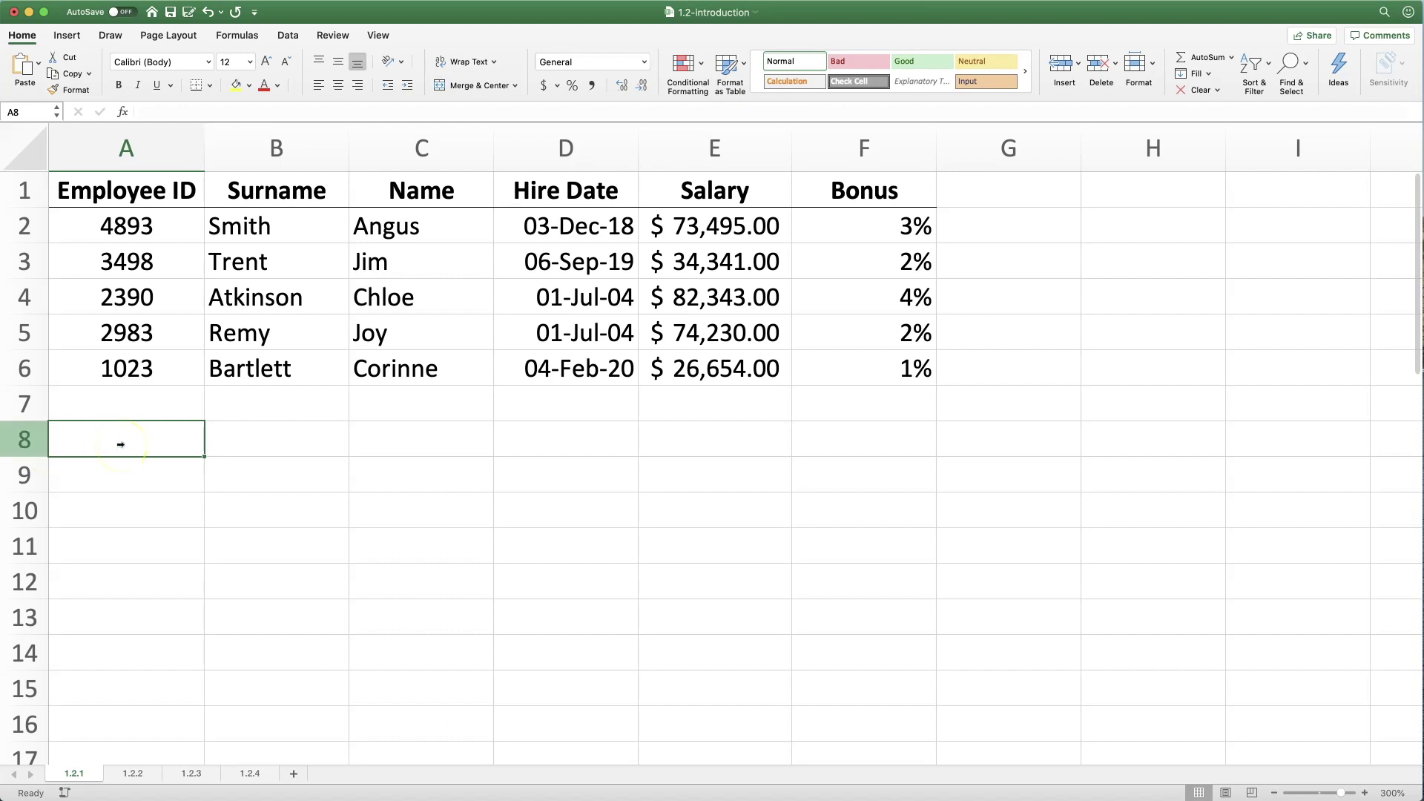
{"action": "type", "text": "="}
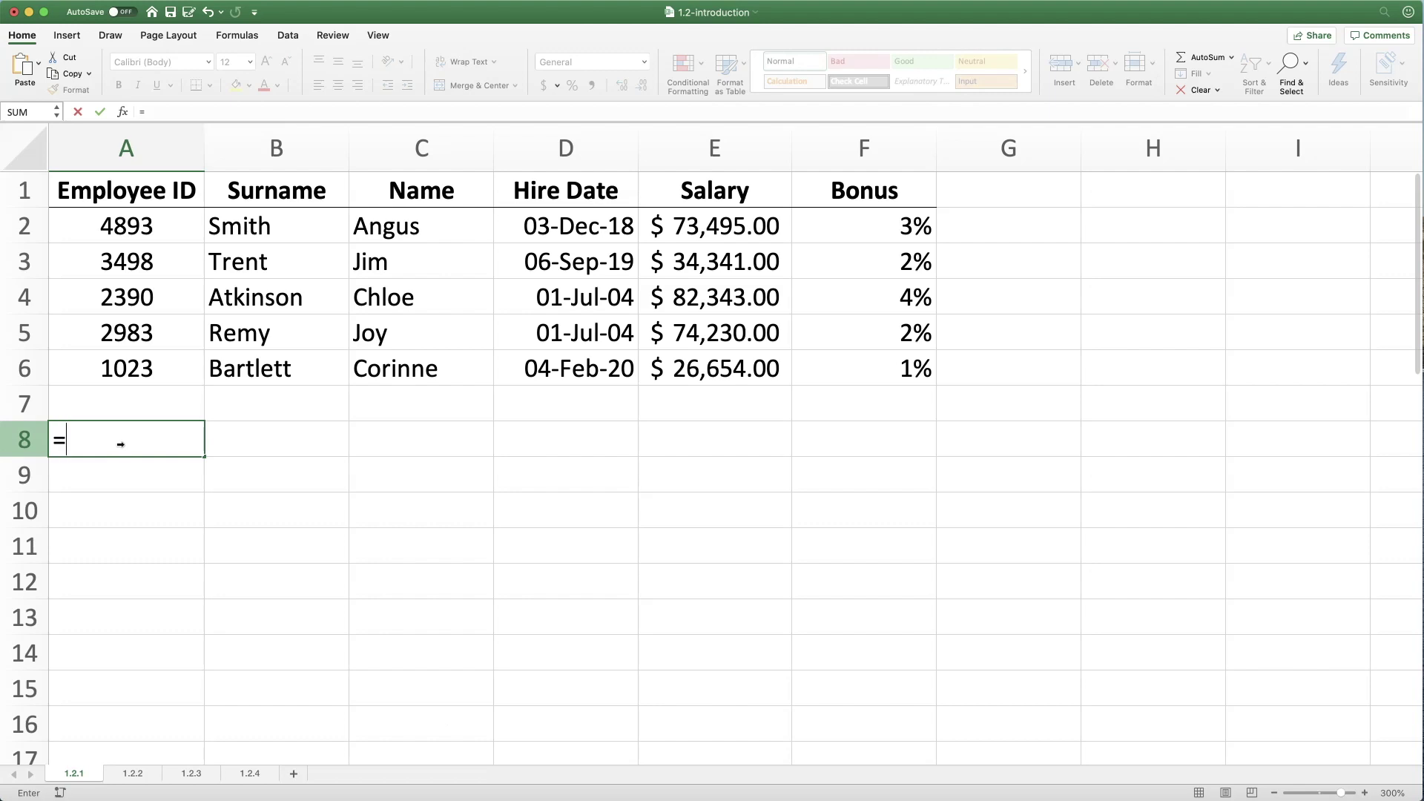
{"action": "type", "text": "2+3"}
{"action": "key", "text": "Return"}
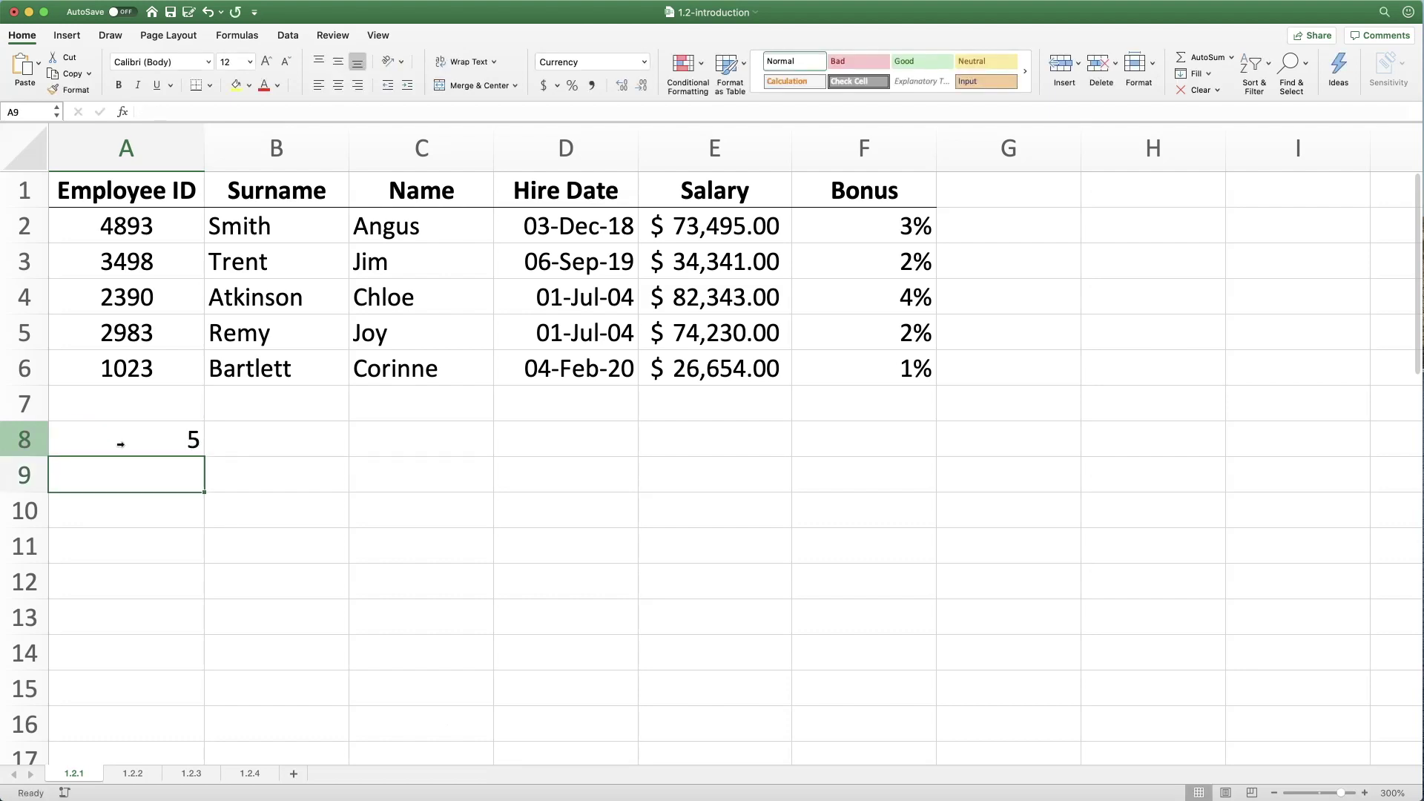
Extend the formula in cell A8 to =2+3+4.
{"action": "left_click", "coordinate": [152, 441]}
{"action": "double_click", "coordinate": [153, 441]}
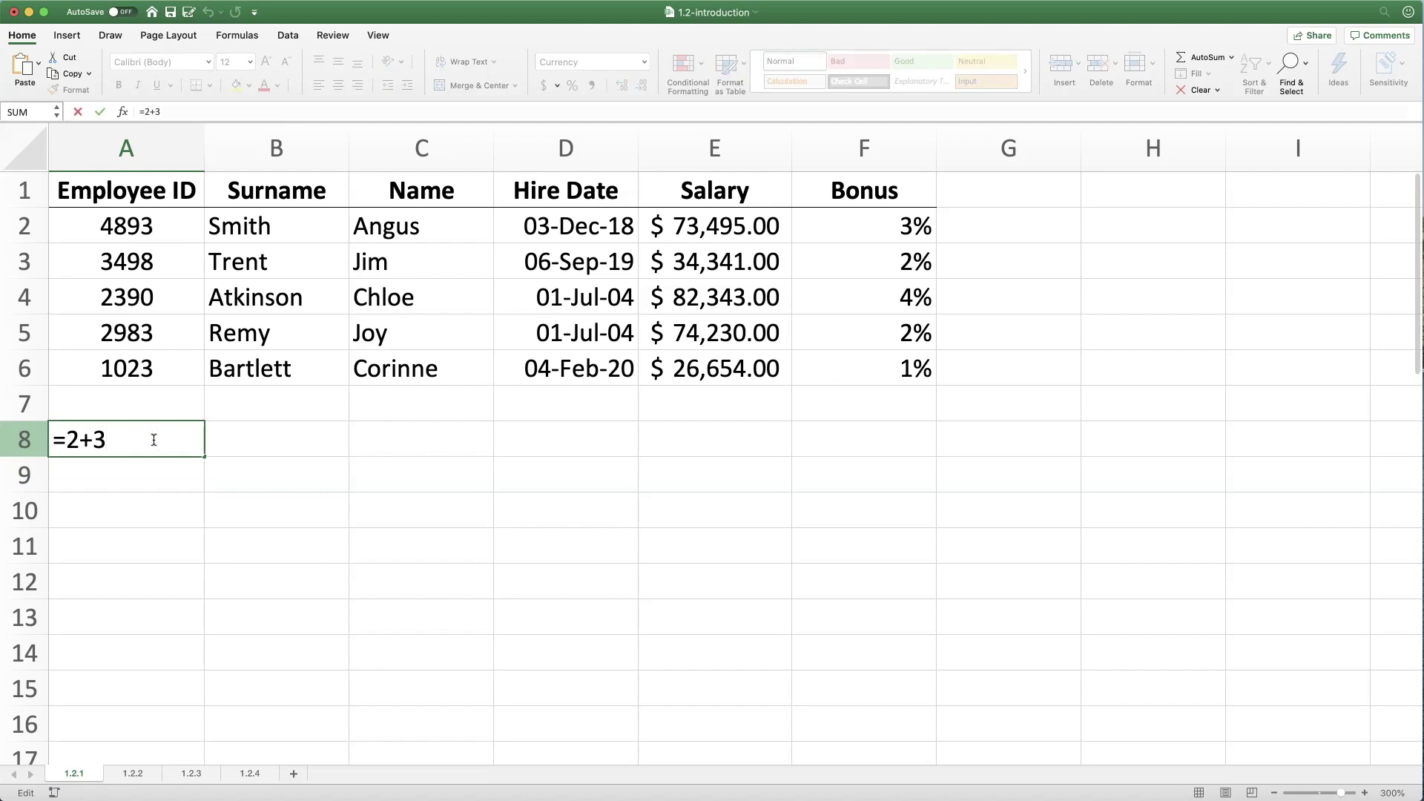
{"action": "type", "text": "+4"}
{"action": "key", "text": "Return"}
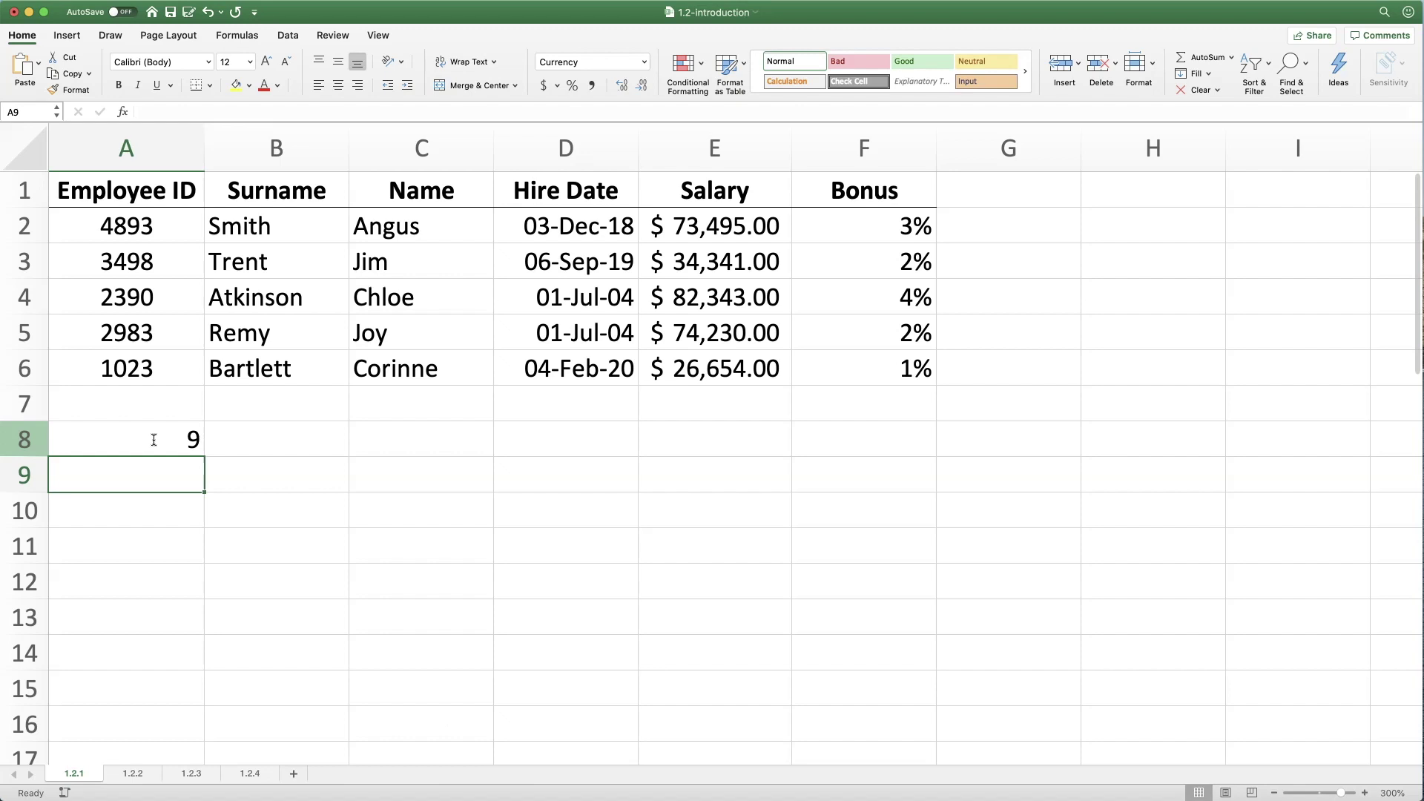
Enter the value 8 in cell A9.
{"action": "left_click", "coordinate": [152, 439]}
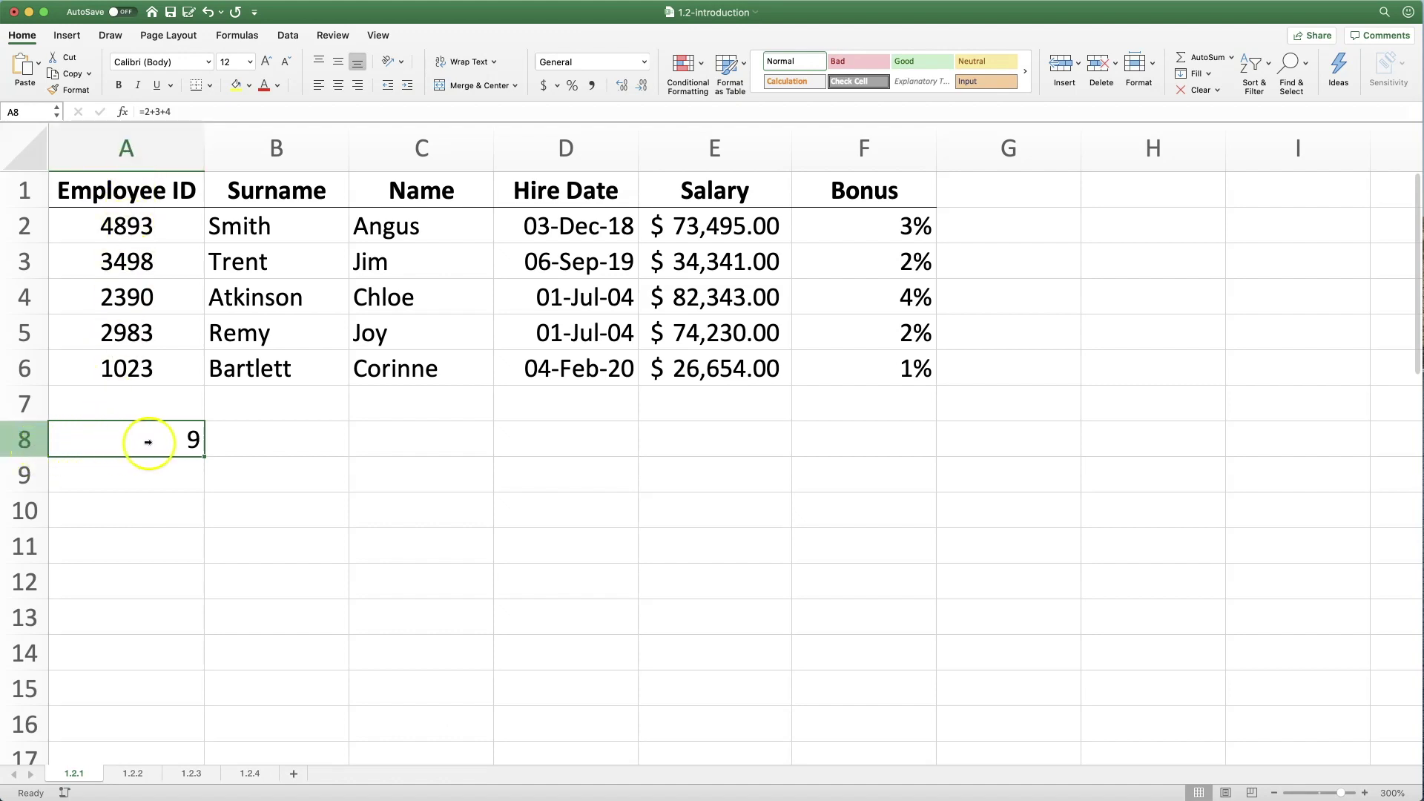
{"action": "left_click", "coordinate": [392, 335]}
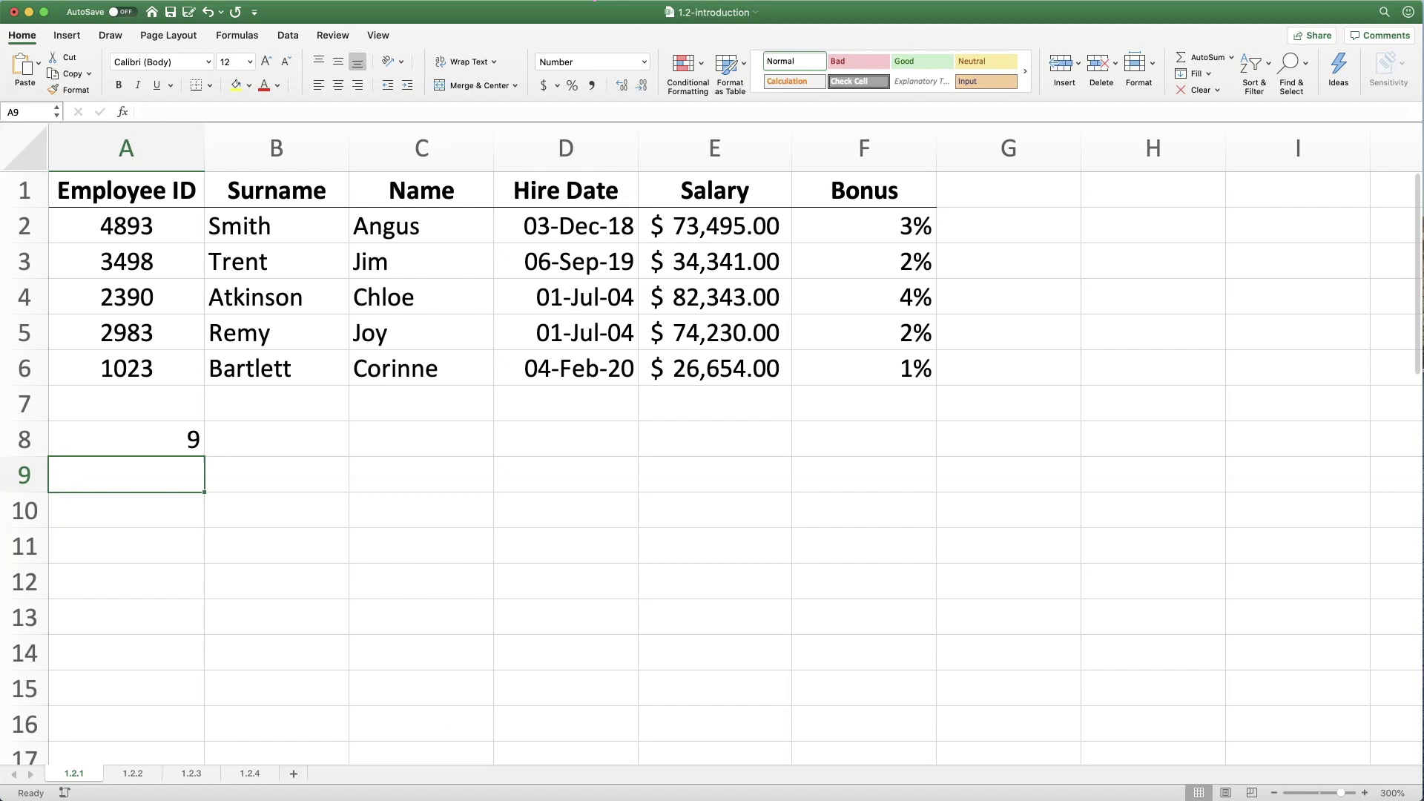
{"action": "type", "text": "8"}
{"action": "key", "text": "Return"}
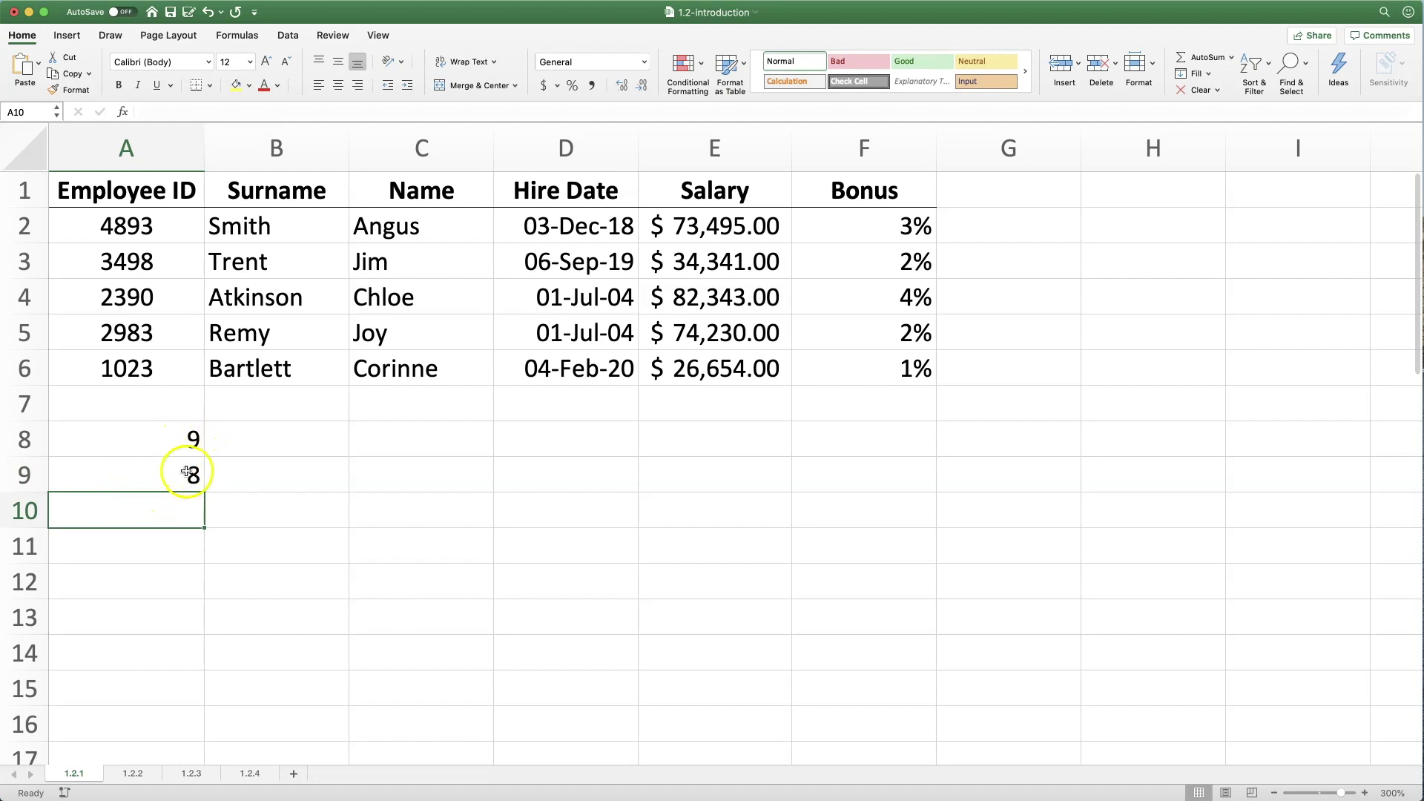
Write the formula =A8+A9 in cell A10 to add the two cells above.
{"action": "type", "text": "=A"}
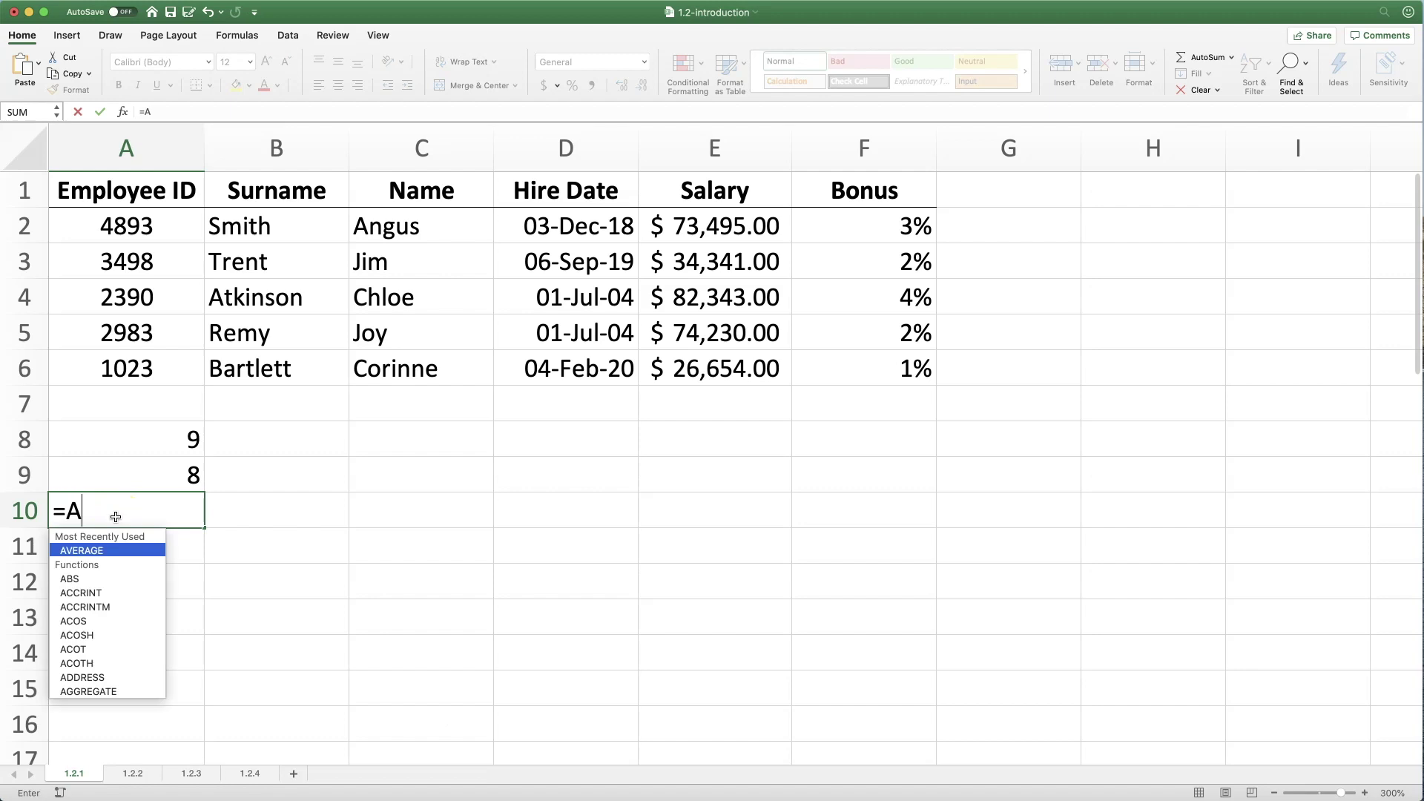
{"action": "type", "text": "8"}
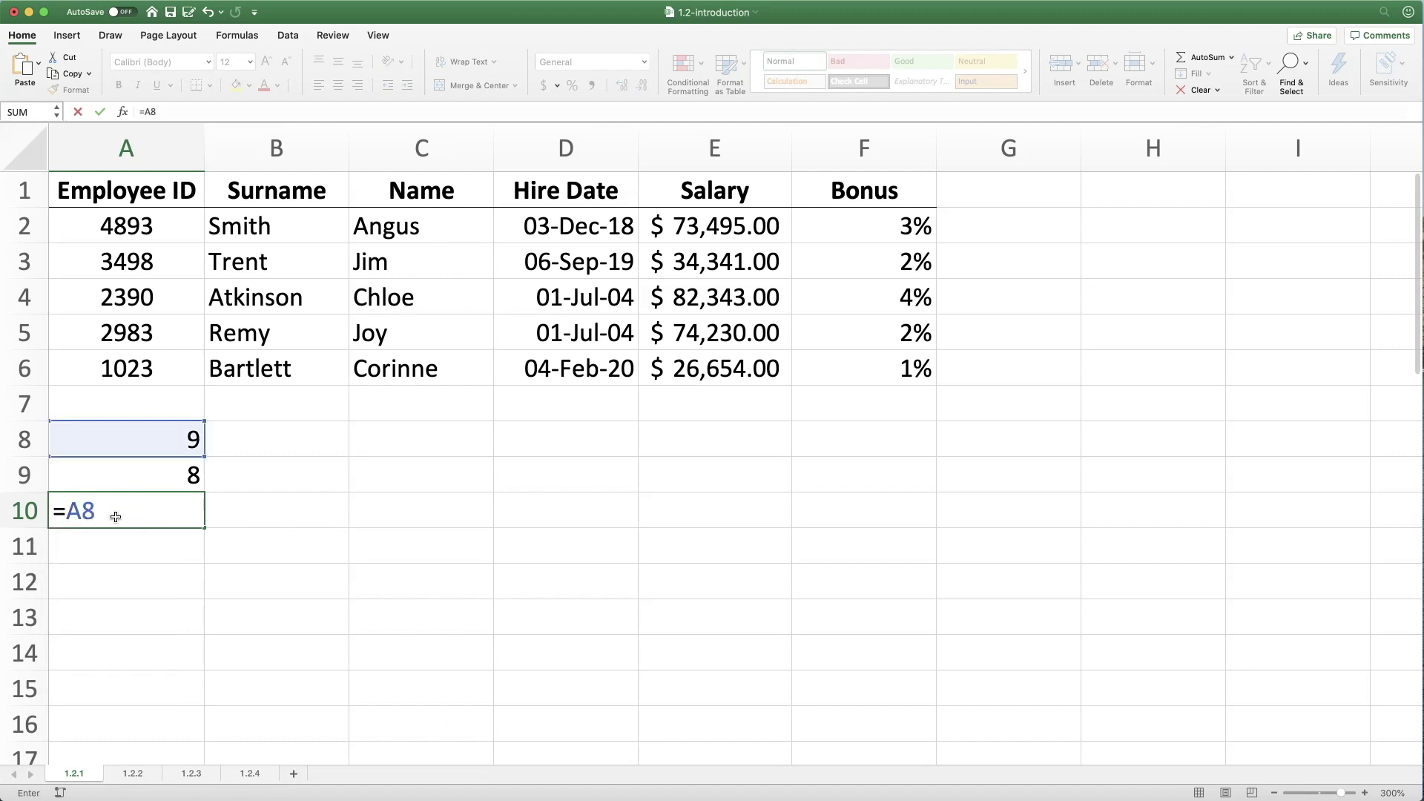
{"action": "type", "text": "+S"}
{"action": "key", "text": "BackSpace"}
{"action": "type", "text": "A9"}
{"action": "key", "text": "Return"}
Replace the content of cell A8 with the value 10.
{"action": "left_click", "coordinate": [169, 442]}
{"action": "type", "text": "10"}
{"action": "key", "text": "Return"}
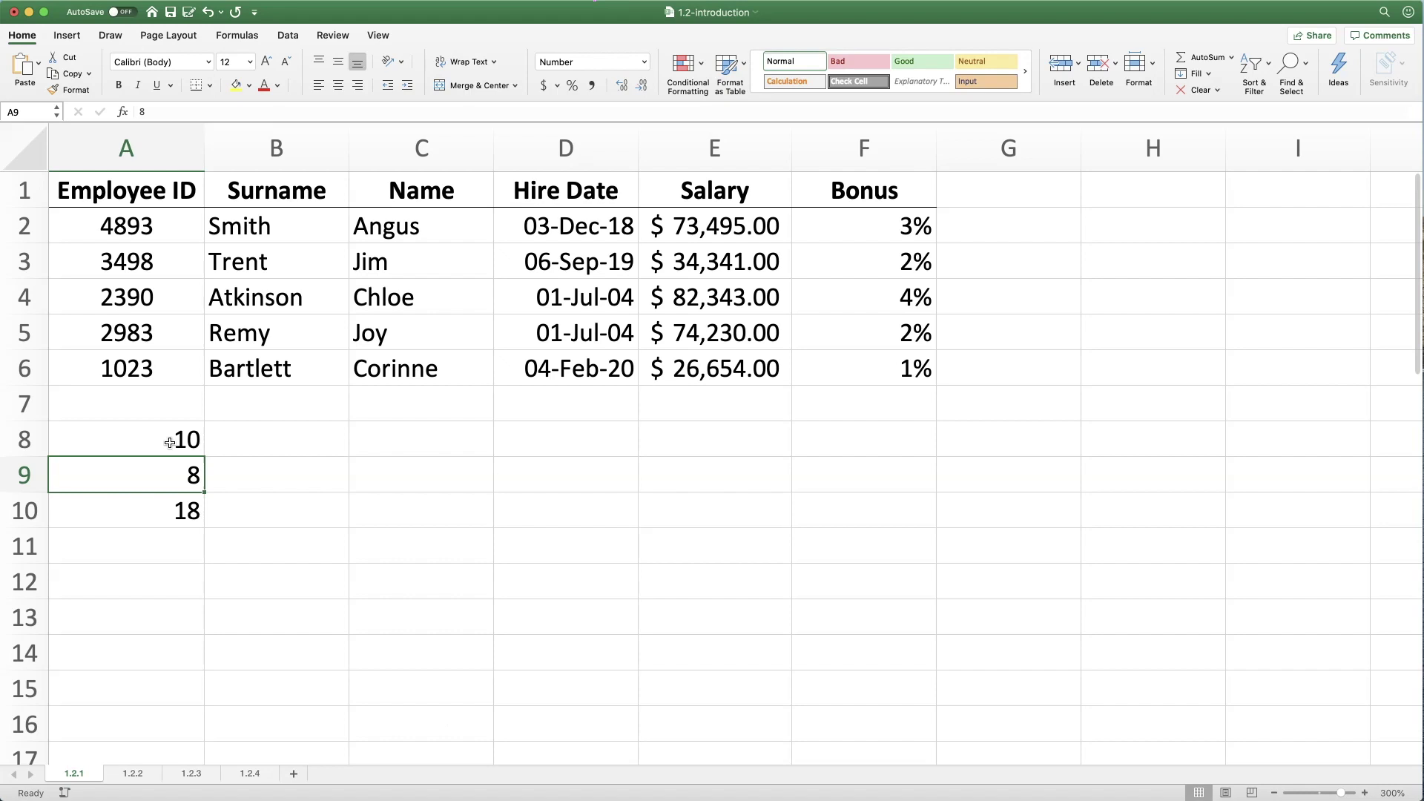
Clear cell A10 and rebuild its formula as =A8+A9 by picking the referenced cells in the sheet.
{"action": "key", "text": "Down"}
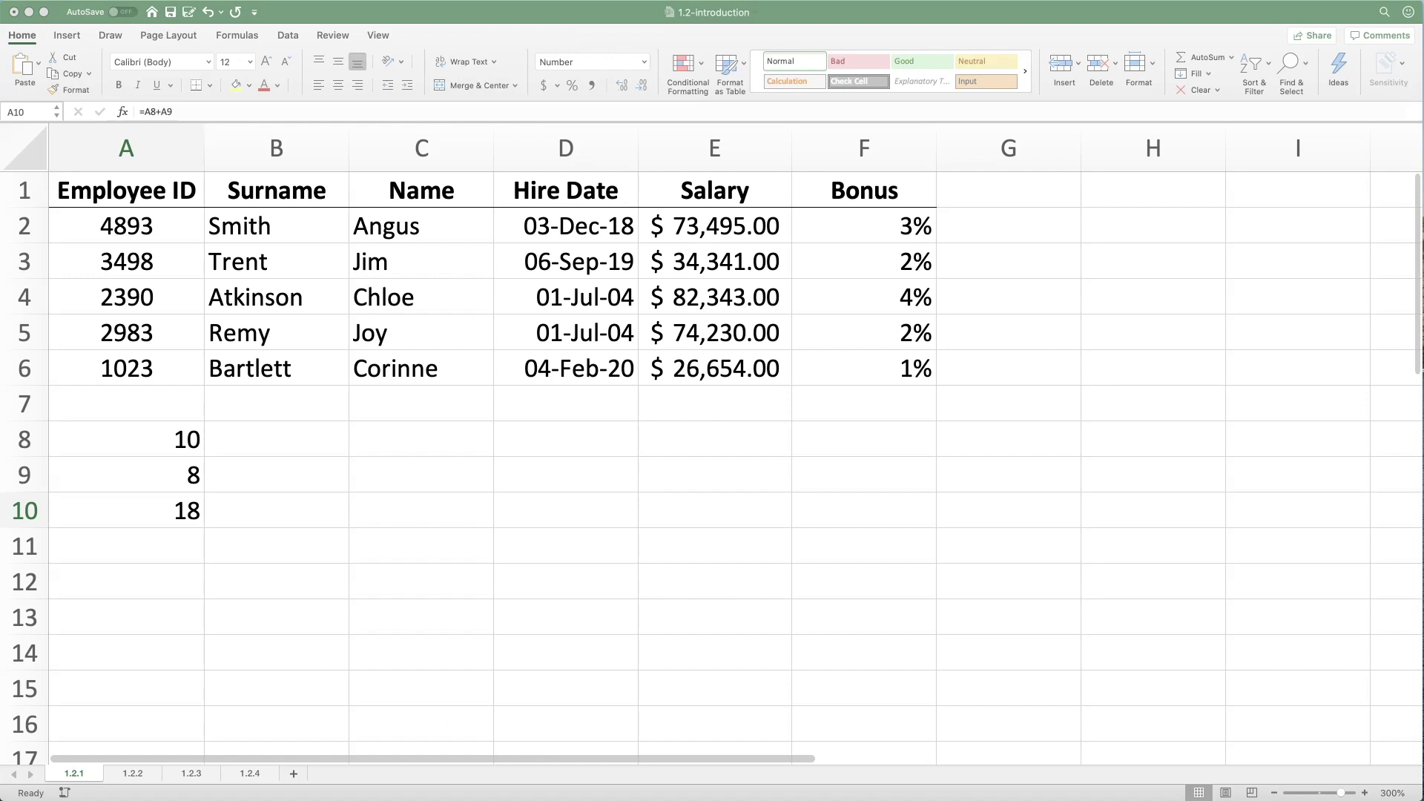
{"action": "left_click", "coordinate": [146, 513]}
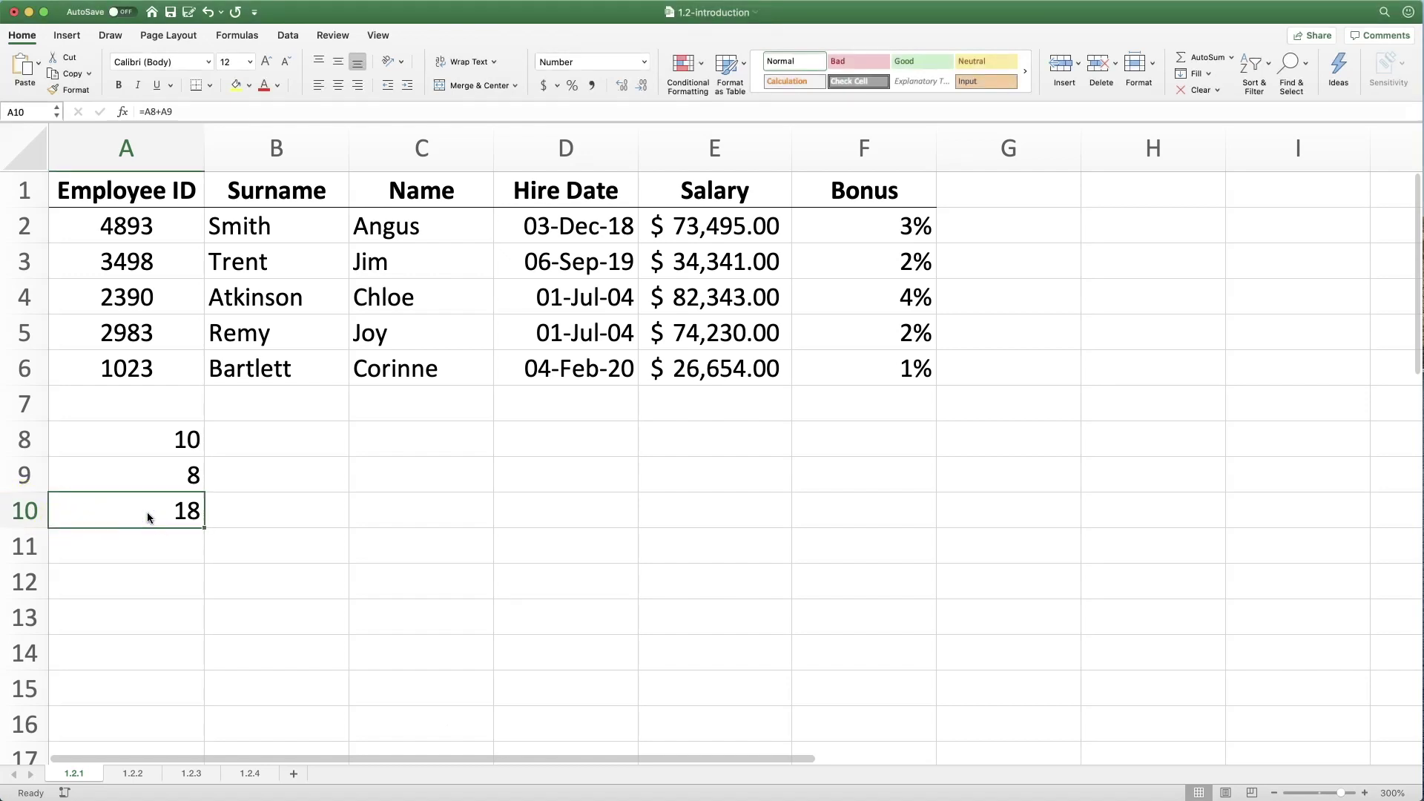
{"action": "key", "text": "Delete"}
{"action": "type", "text": "="}
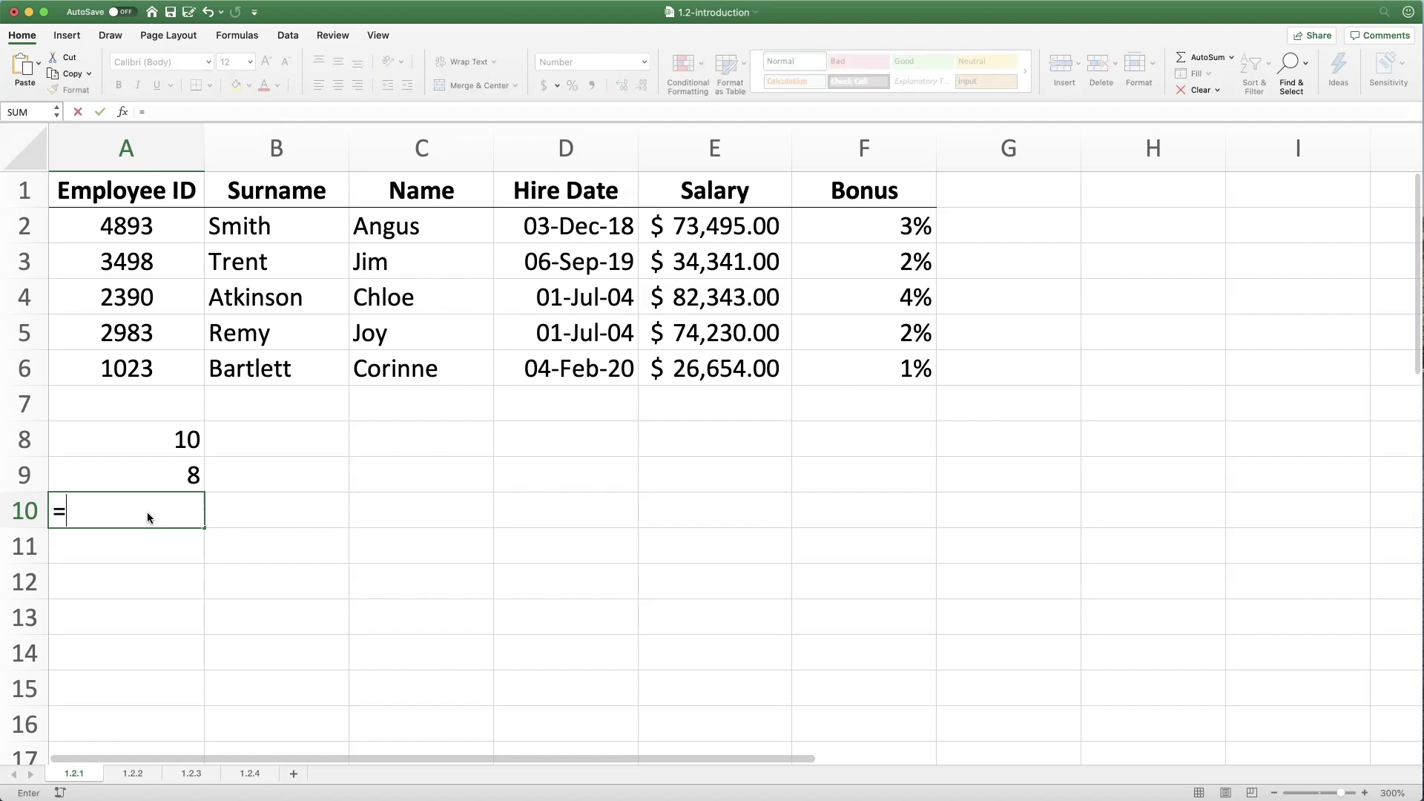
{"action": "left_click", "coordinate": [154, 447]}
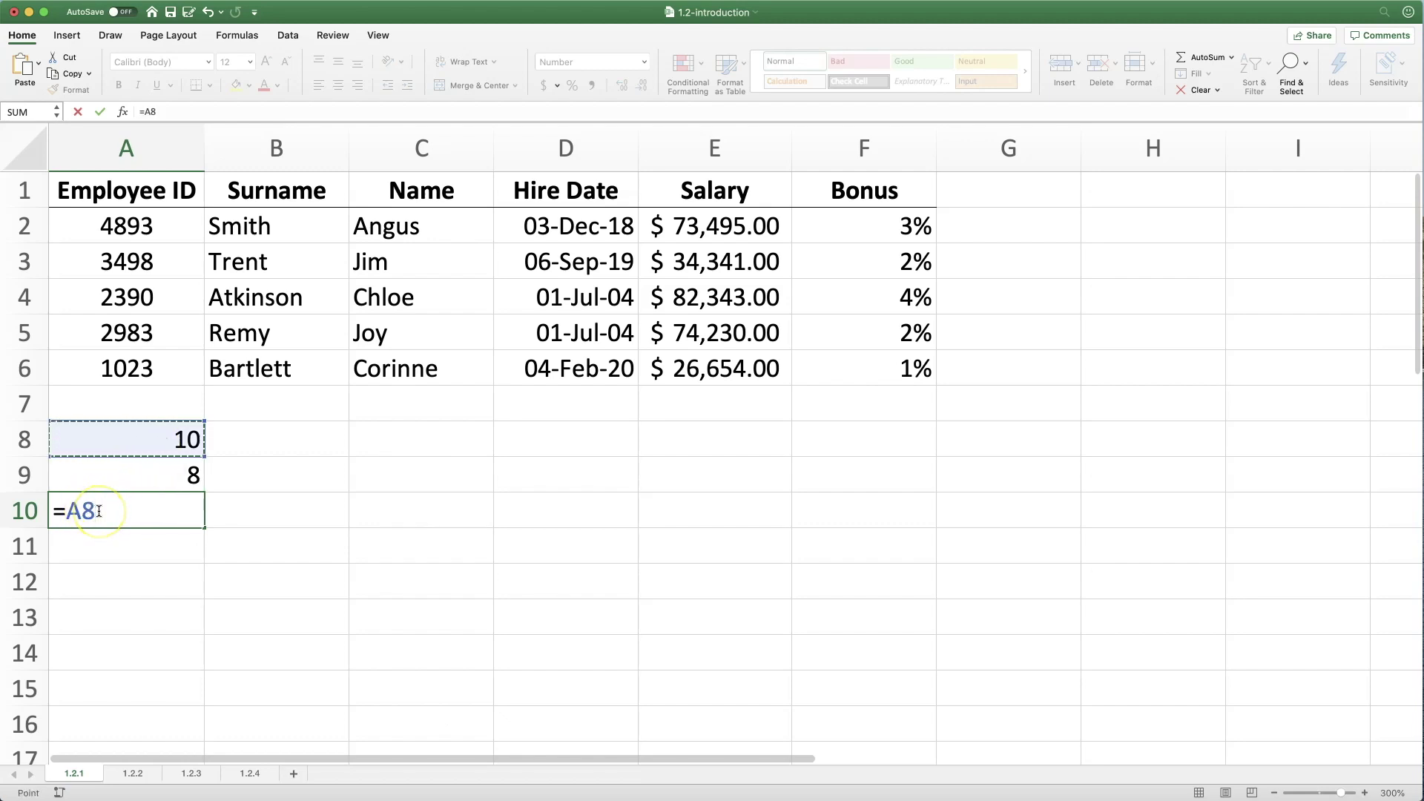
{"action": "type", "text": "+"}
{"action": "left_click", "coordinate": [187, 471]}
{"action": "key", "text": "Return"}
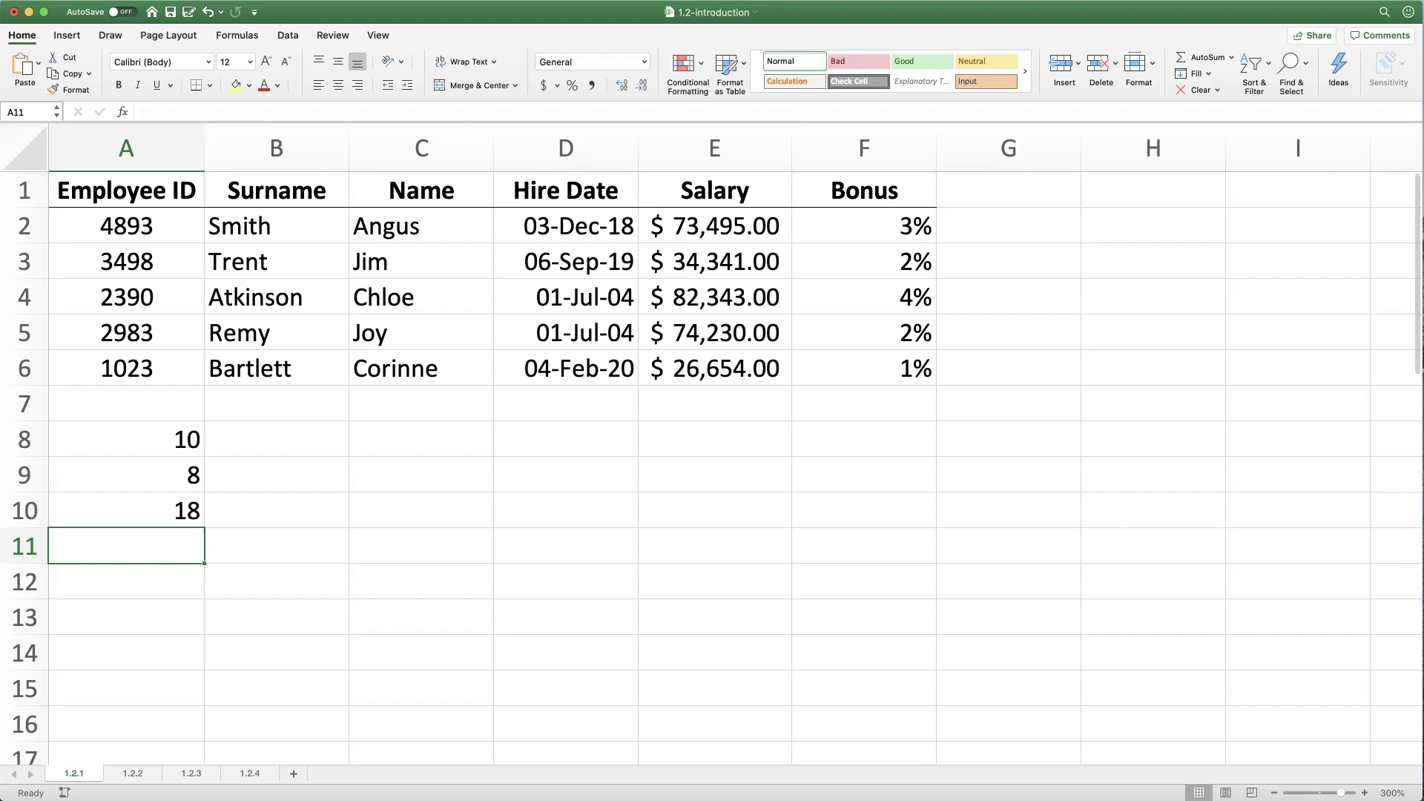
Enter 1, 2 and 3 in cells A12 to C12 and autofill the series across row 12 to column J.
{"action": "key", "text": "Down"}
{"action": "type", "text": "1"}
{"action": "key", "text": "Tab"}
{"action": "type", "text": "2"}
{"action": "key", "text": "Tab"}
{"action": "type", "text": "3"}
{"action": "key", "text": "Tab"}
{"action": "left_click_drag", "start_coordinate": [121, 582], "coordinate": [461, 586]}
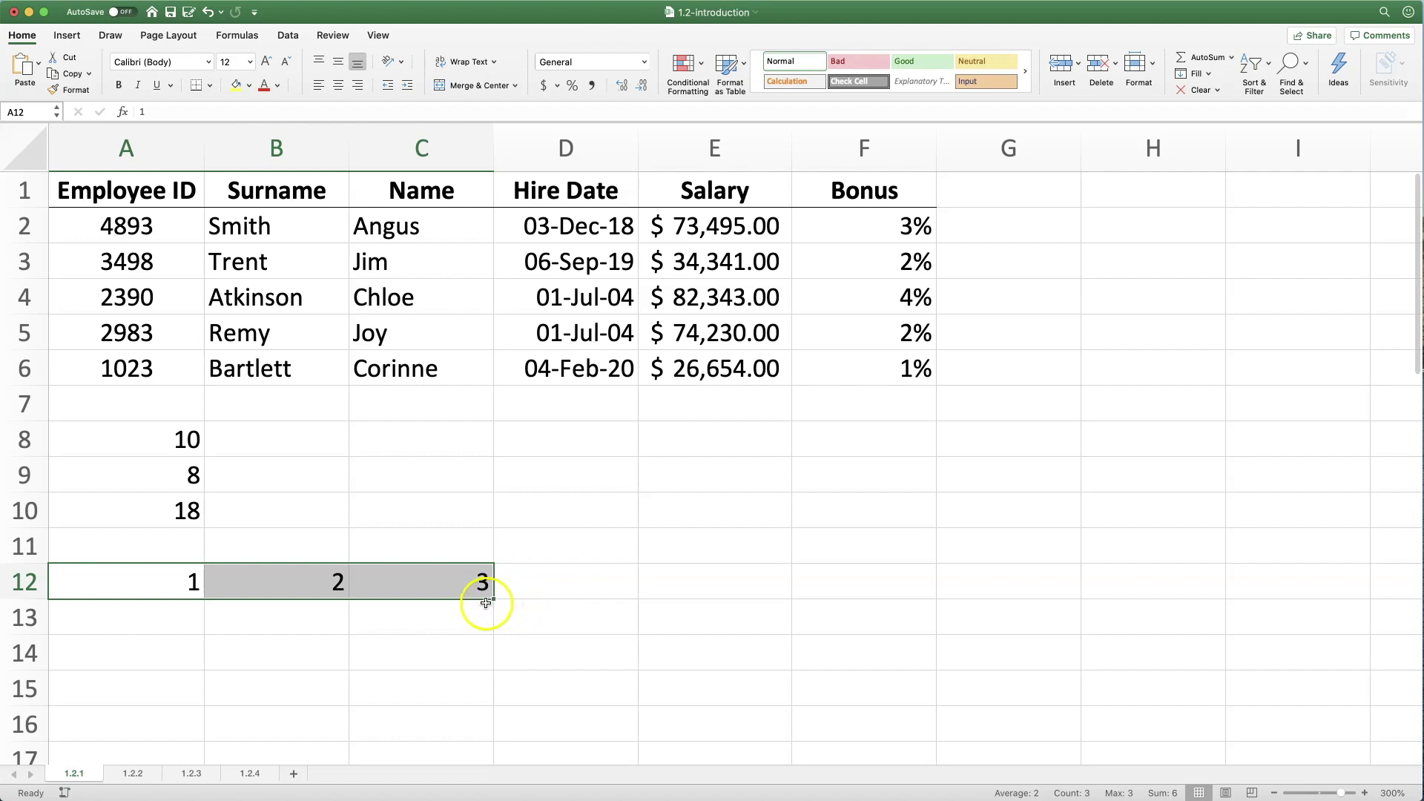
{"action": "left_click_drag", "start_coordinate": [486, 602], "coordinate": [1137, 585]}
Enter 1, 3 and 5 in cells A13 to C13 and autofill the odd-number series across to column H.
{"action": "scroll", "coordinate": [848, 556], "scroll_direction": "left", "scroll_amount": 1}
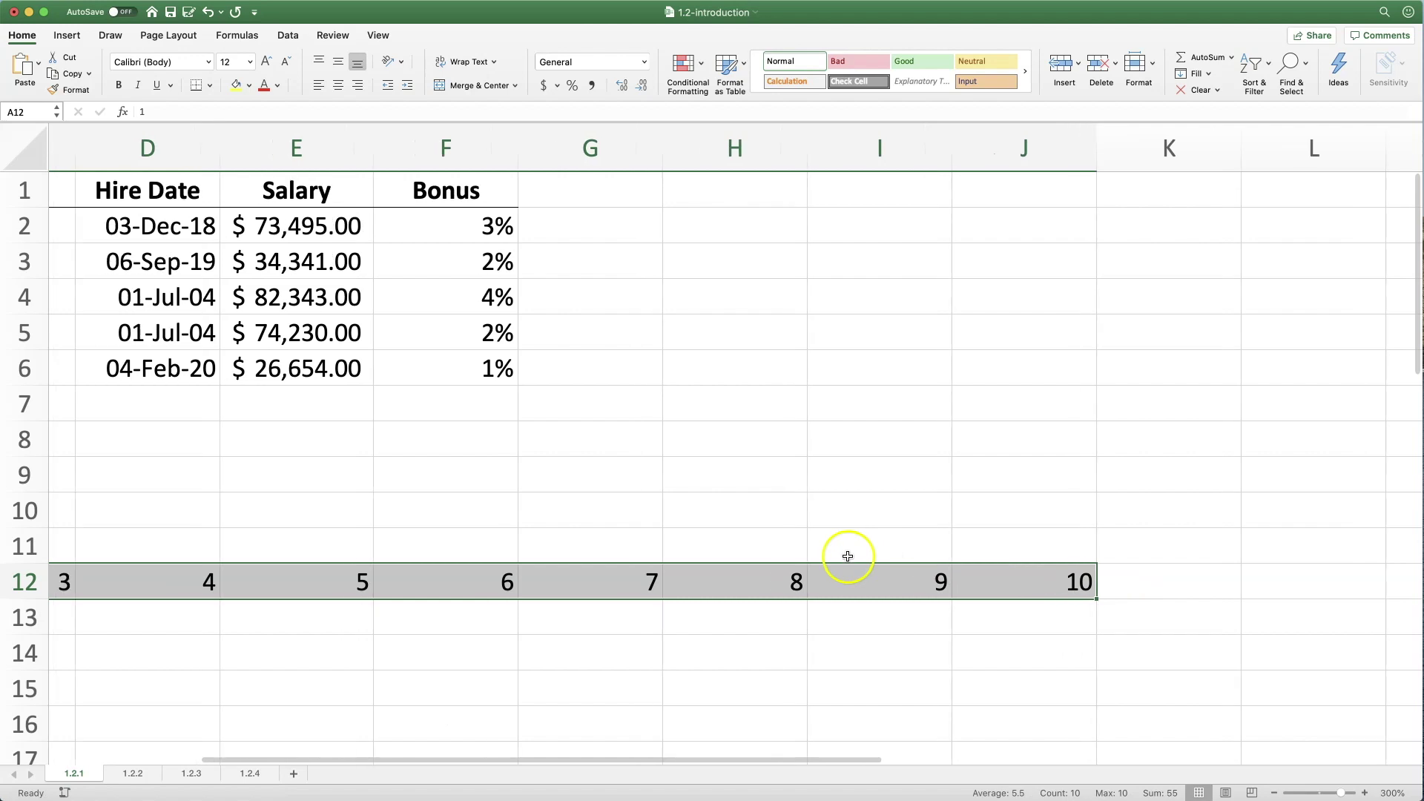
{"action": "scroll", "coordinate": [848, 557], "scroll_direction": "left", "scroll_amount": 3}
{"action": "left_click", "coordinate": [186, 626]}
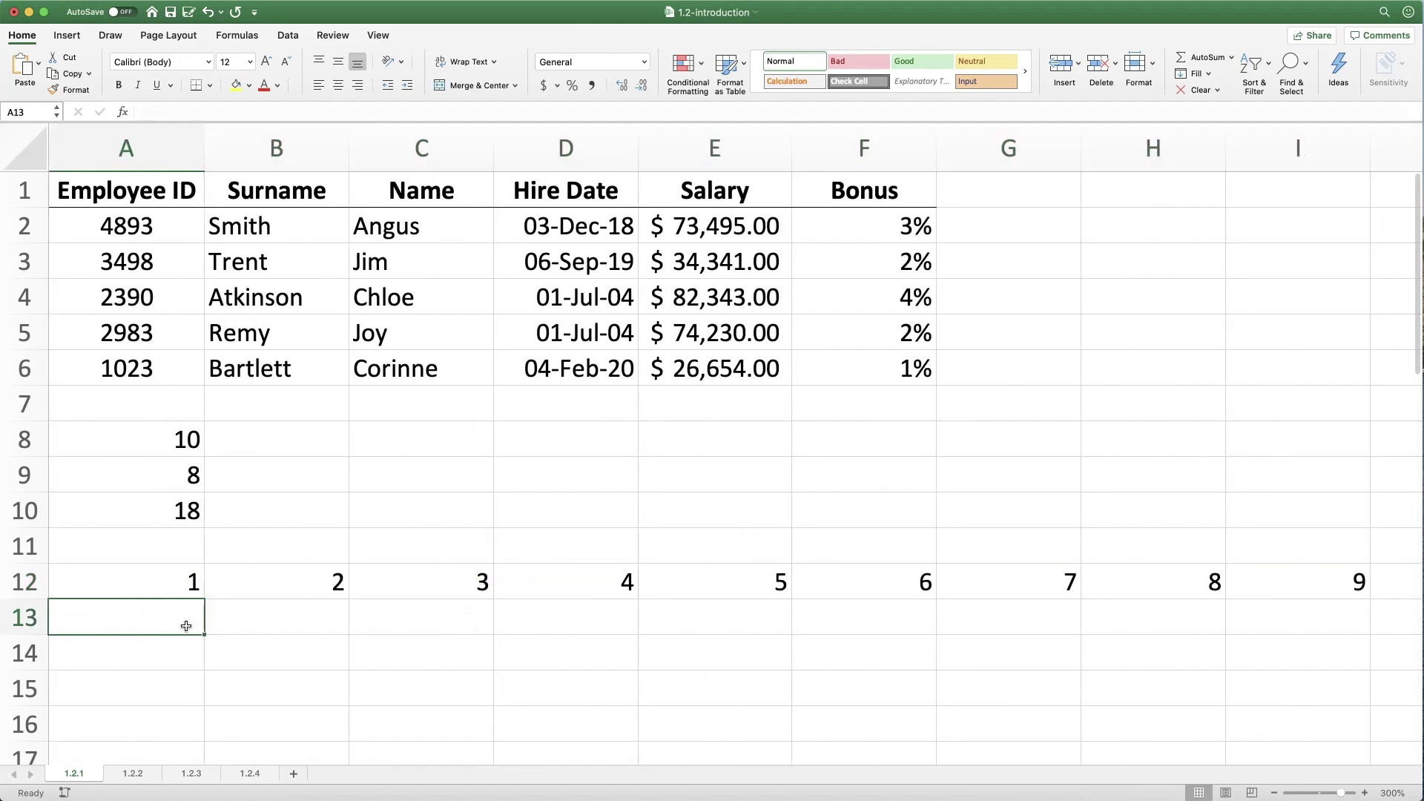
{"action": "type", "text": "1"}
{"action": "key", "text": "Tab"}
{"action": "type", "text": "3"}
{"action": "key", "text": "Tab"}
{"action": "type", "text": "5"}
{"action": "key", "text": "Return"}
{"action": "left_click_drag", "start_coordinate": [186, 626], "coordinate": [390, 626]}
{"action": "left_click_drag", "start_coordinate": [492, 635], "coordinate": [1204, 628]}
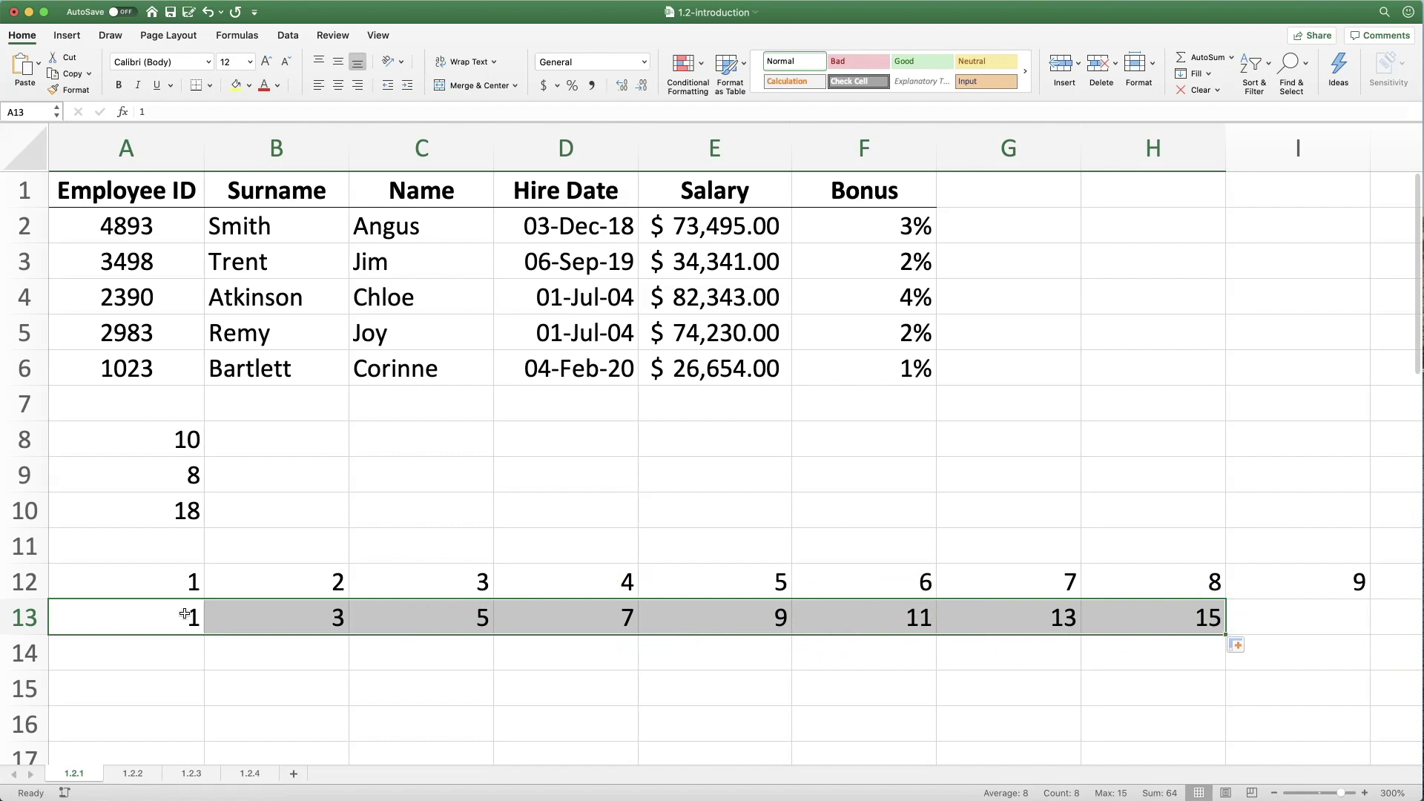
Enter Jan, Feb and Mar in cells A14 to C14 and autofill the months across to column I.
{"action": "left_click", "coordinate": [171, 650]}
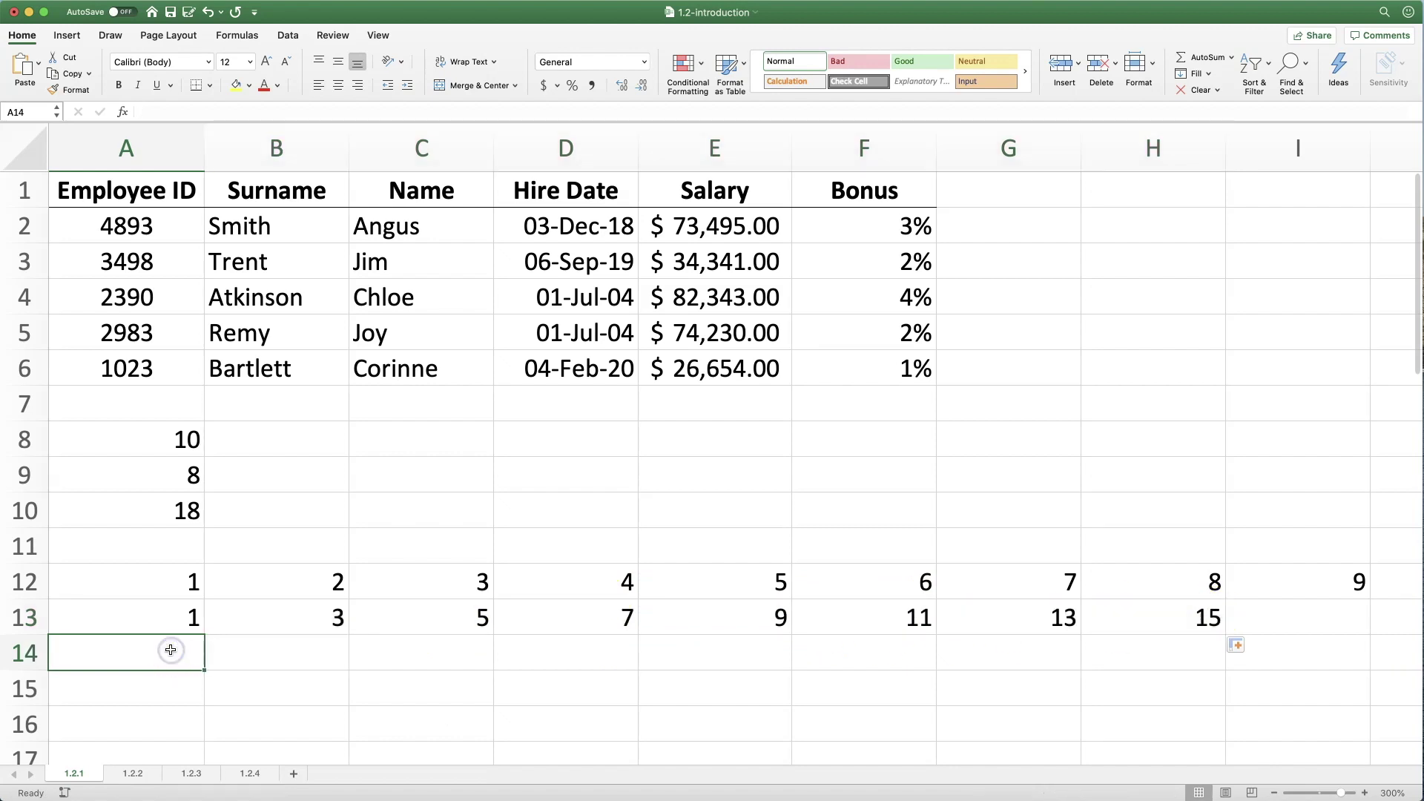
{"action": "type", "text": "Jan"}
{"action": "key", "text": "Tab"}
{"action": "type", "text": "Feb"}
{"action": "key", "text": "Tab"}
{"action": "type", "text": "Mar"}
{"action": "key", "text": "Return"}
{"action": "left_click_drag", "start_coordinate": [152, 648], "coordinate": [375, 651]}
{"action": "left_click_drag", "start_coordinate": [493, 669], "coordinate": [1295, 654]}
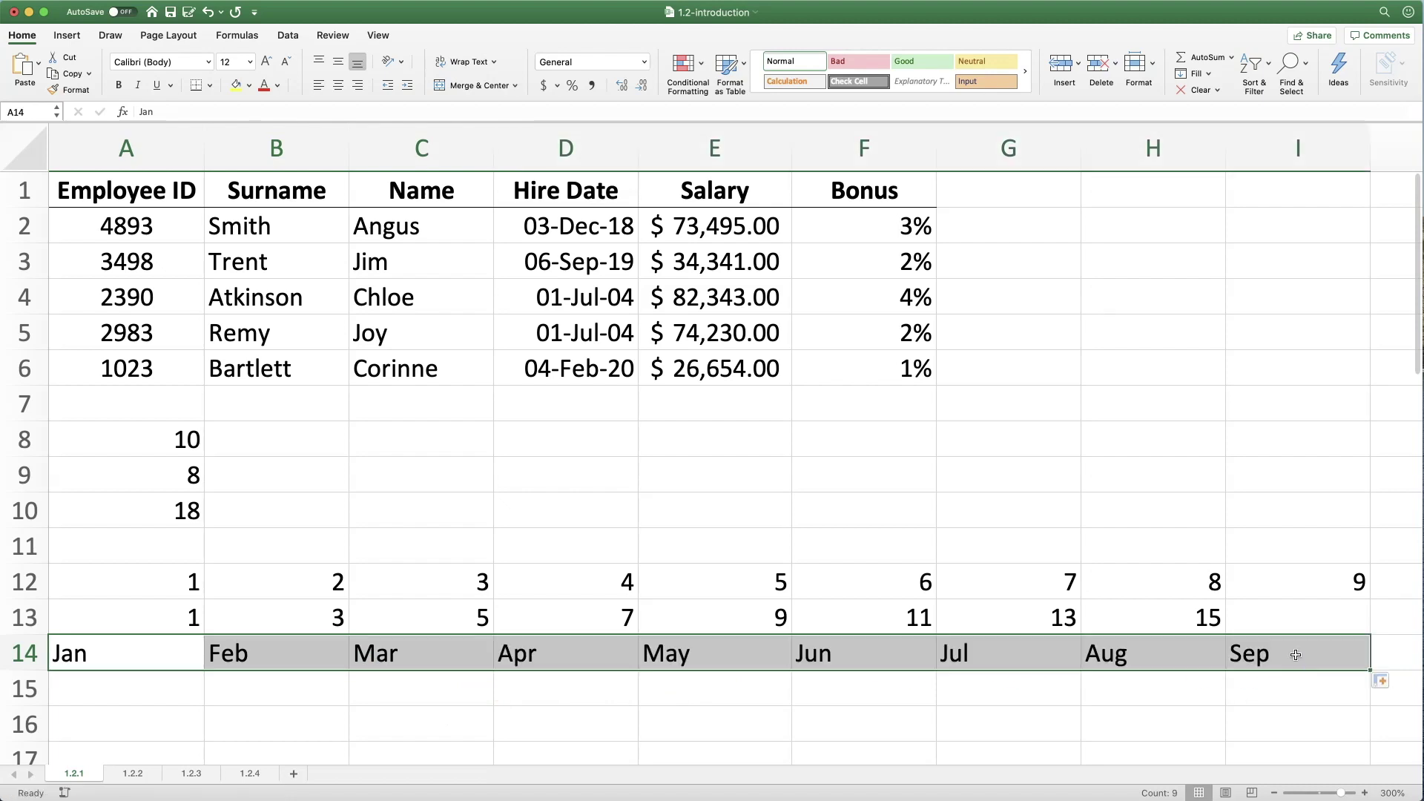
Enter Q1, Q2 and Q3 in cells A15 to C15 and autofill the quarters across to column H.
{"action": "left_click", "coordinate": [98, 688]}
{"action": "type", "text": "Q1"}
{"action": "key", "text": "Tab"}
{"action": "type", "text": "Q2"}
{"action": "key", "text": "Tab"}
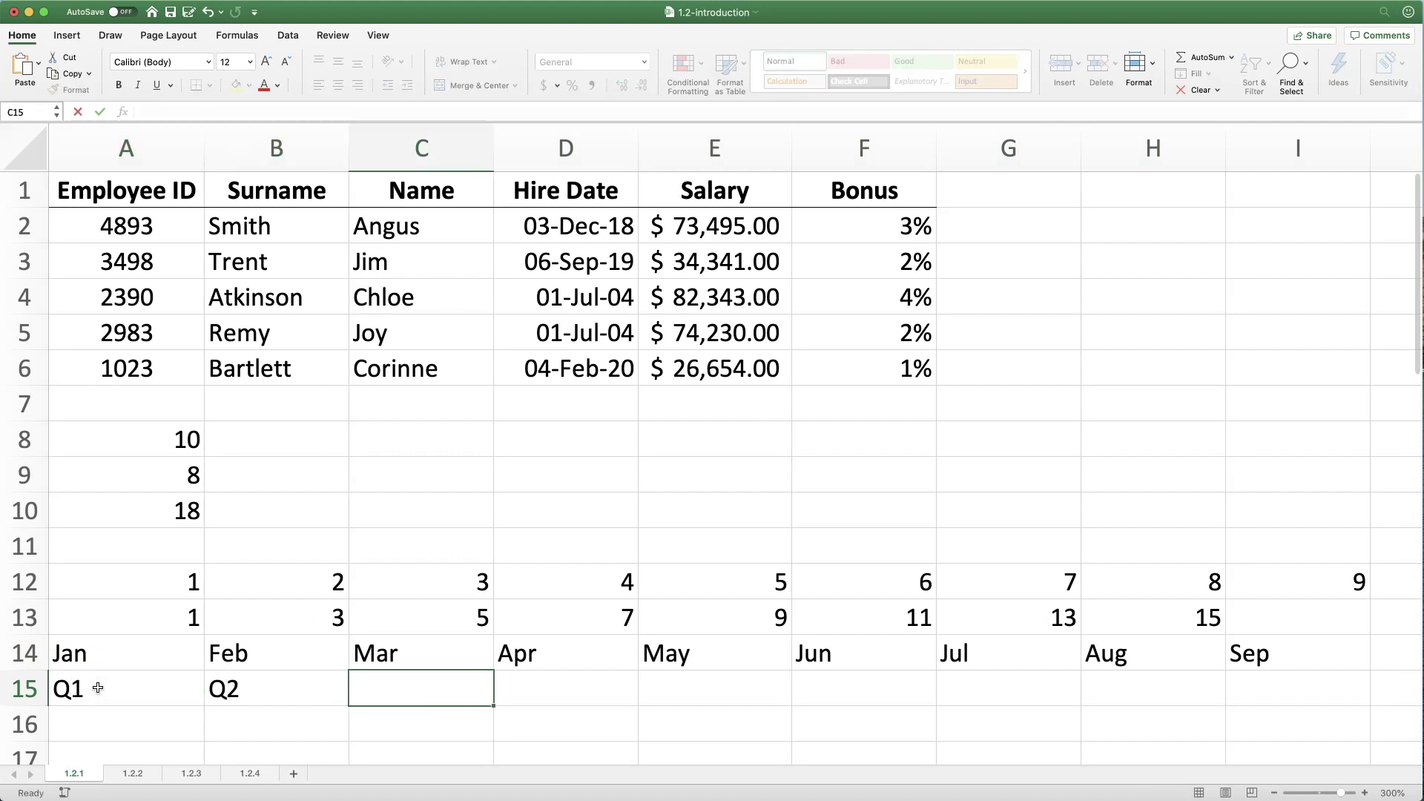
{"action": "type", "text": "Q3"}
{"action": "key", "text": "Return"}
{"action": "left_click_drag", "start_coordinate": [98, 687], "coordinate": [400, 693]}
{"action": "left_click_drag", "start_coordinate": [493, 703], "coordinate": [1202, 697]}
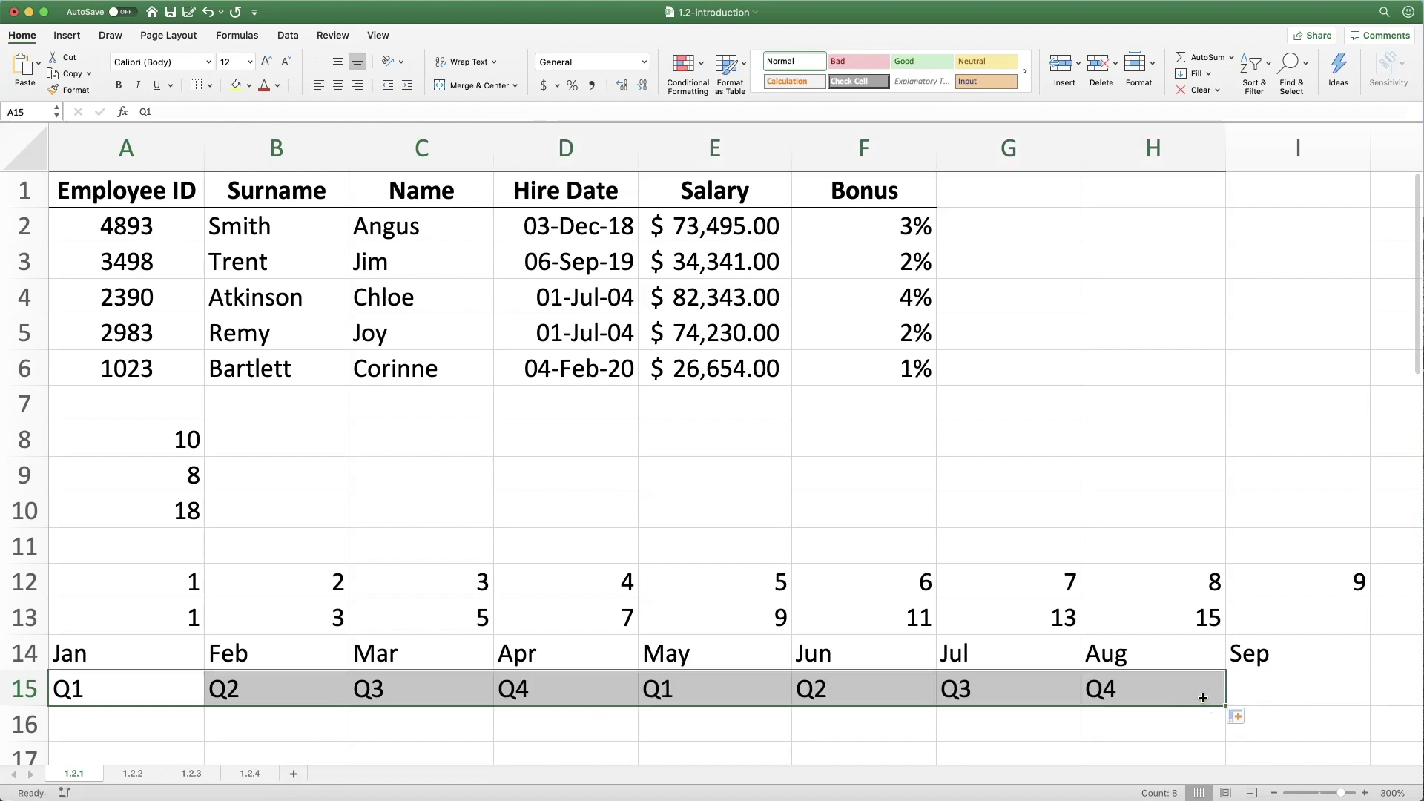